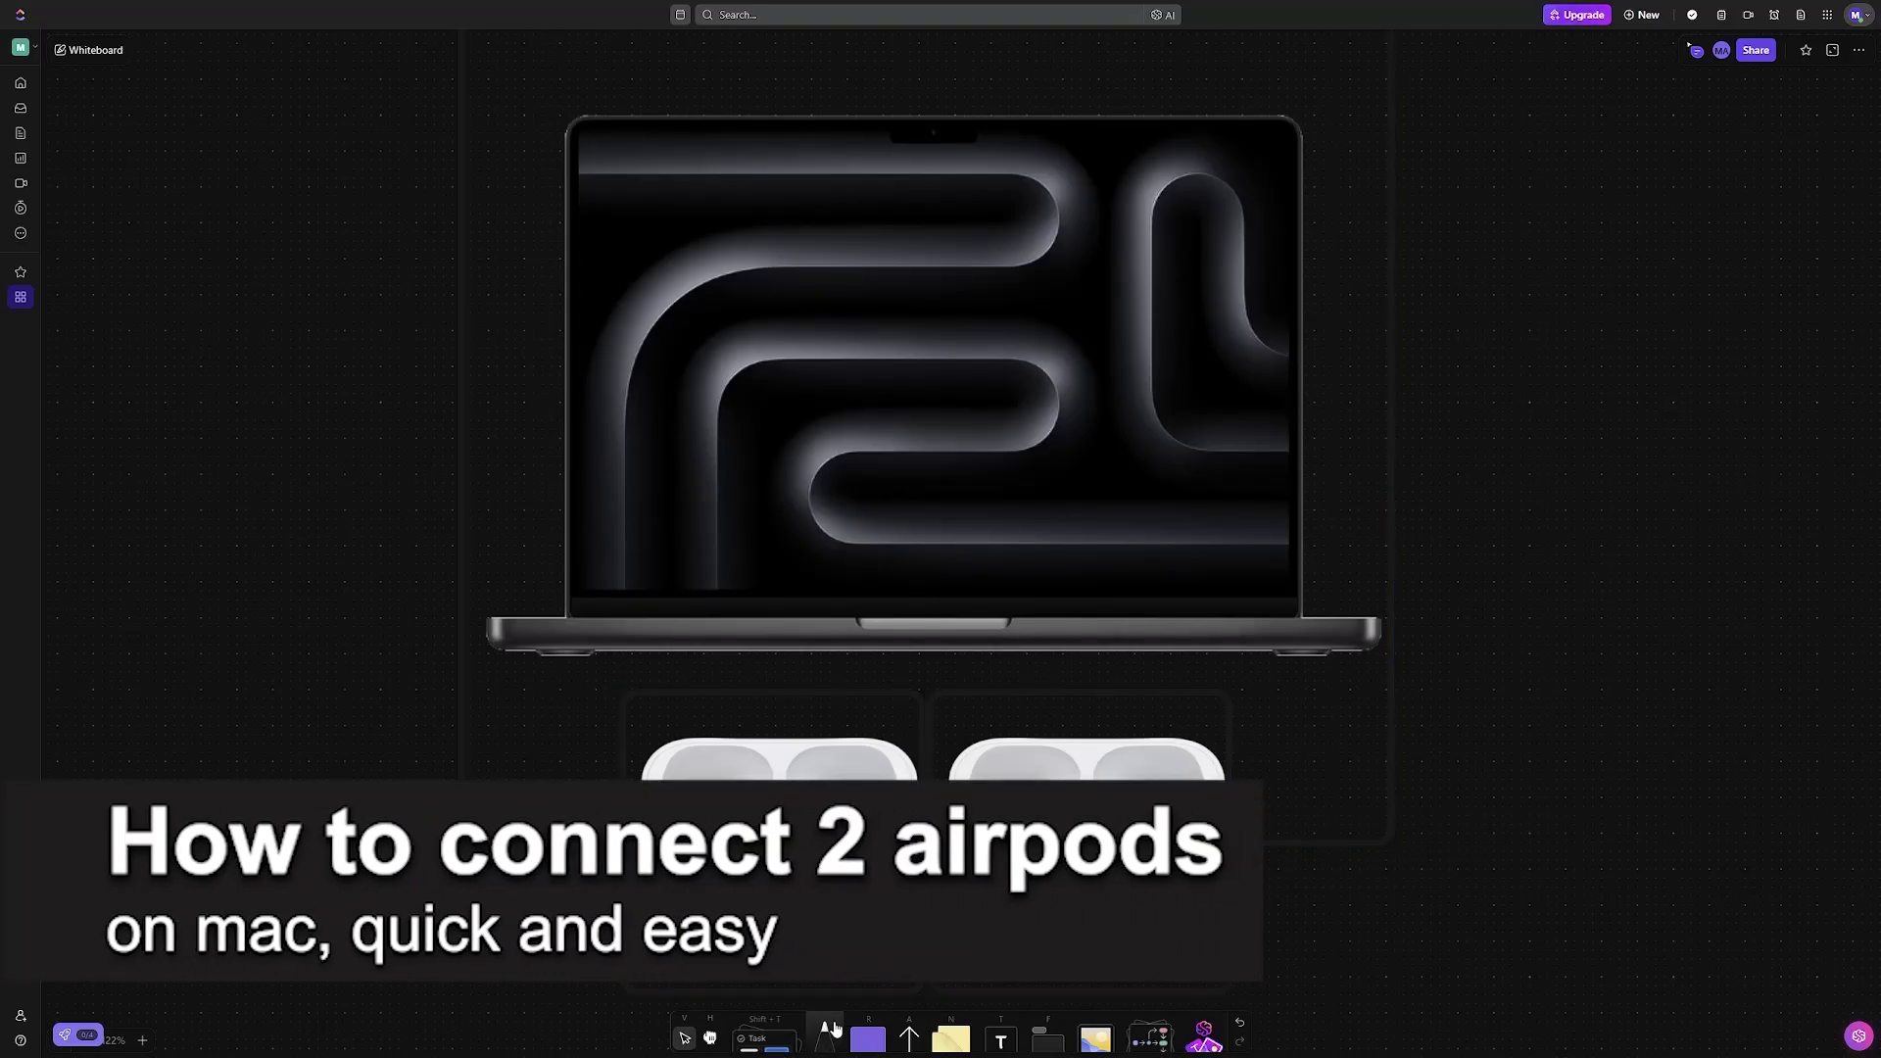
With the pink pen, draw curved arrows from both AirPods up to the MacBook
click(825, 1038)
click(863, 998)
mouse_move(623, 776)
mouse_down()
mouse_move(411, 493)
mouse_move(464, 500)
mouse_move(441, 508)
mouse_up()
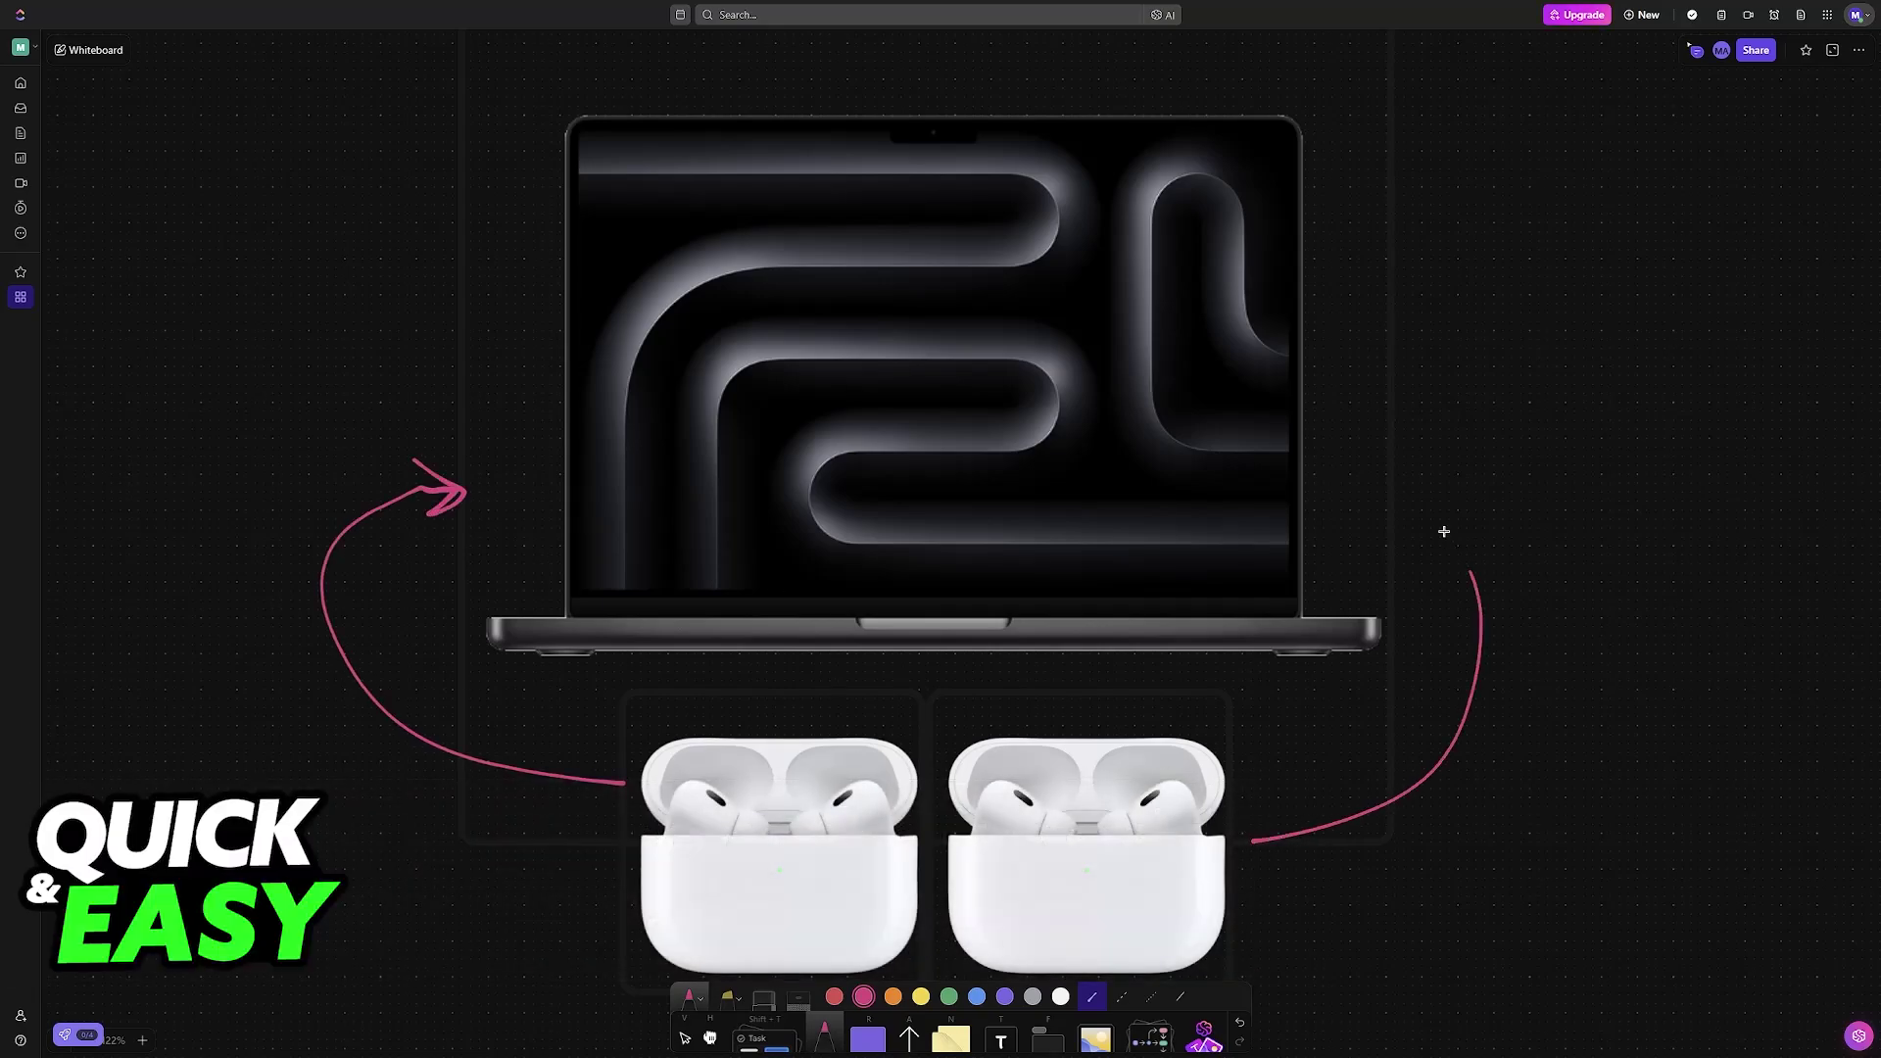
mouse_move(1258, 841)
mouse_down()
mouse_move(1389, 500)
mouse_move(1403, 536)
mouse_up()
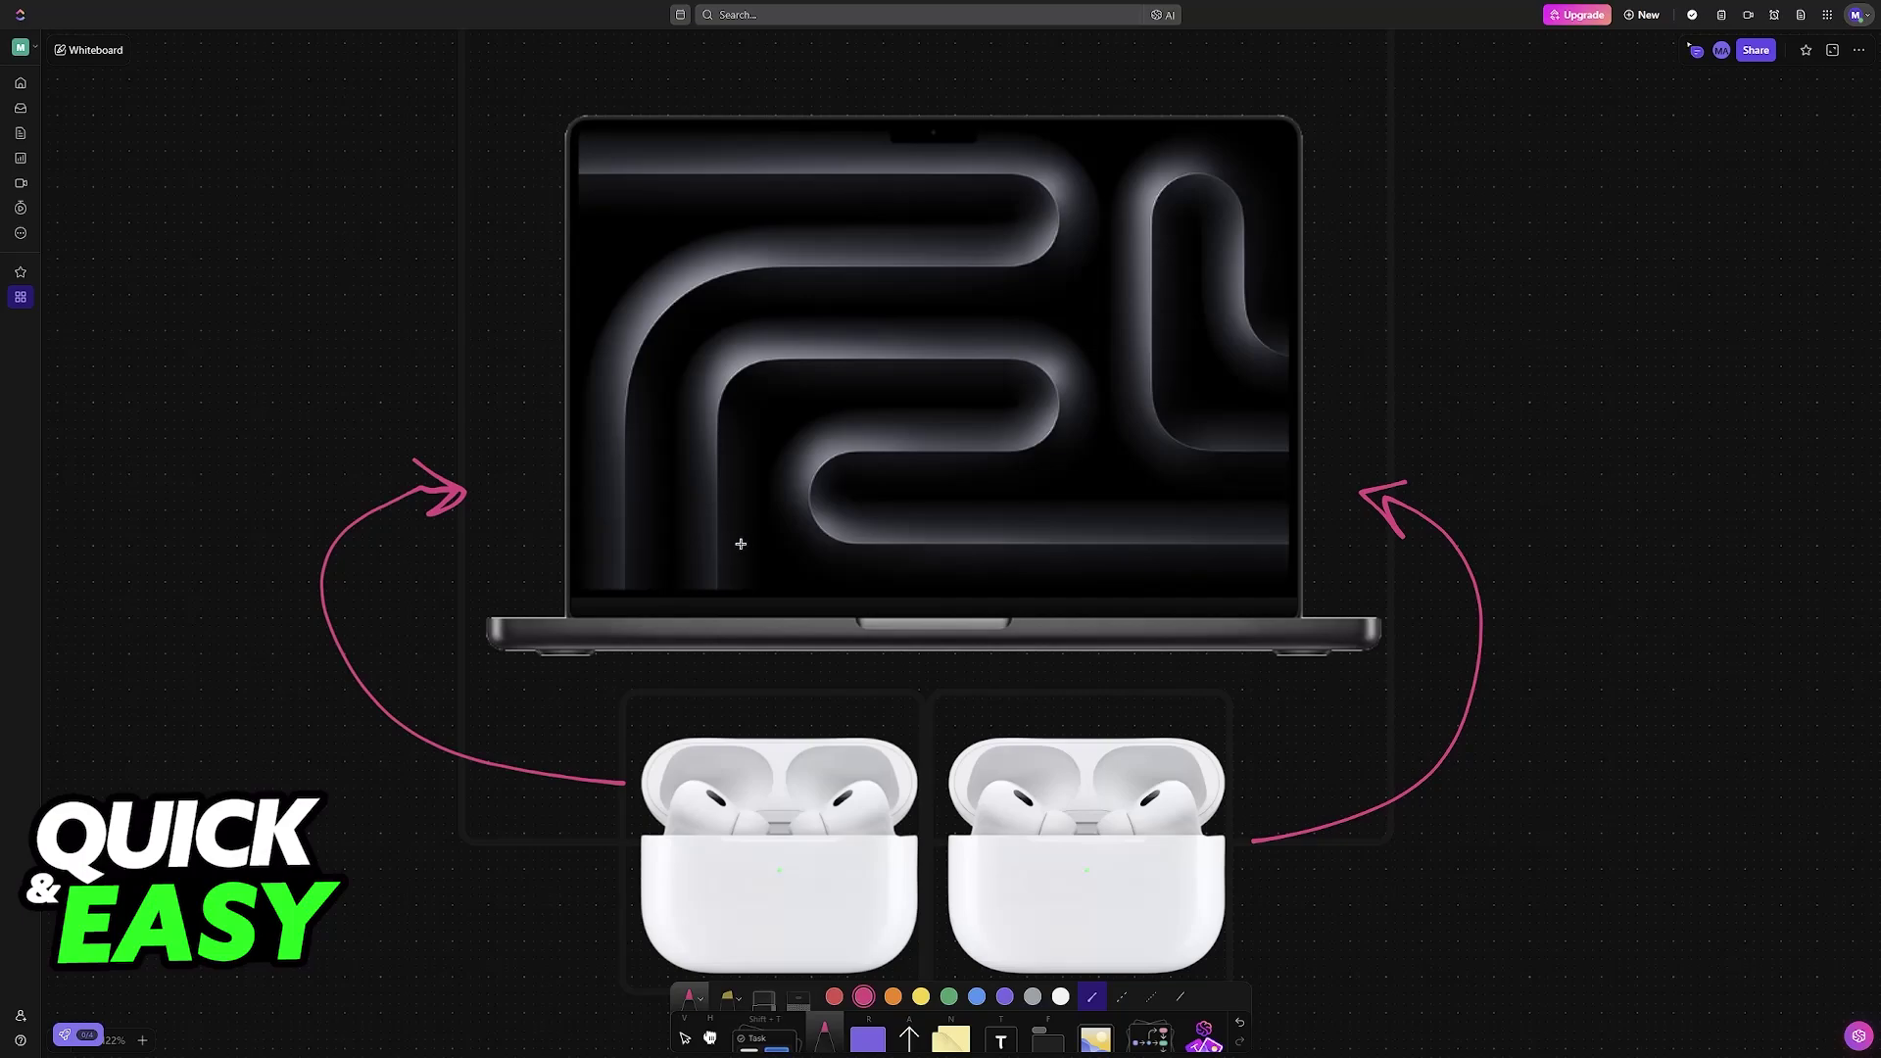
drag(423, 485, 426, 507)
drag(1403, 486, 1398, 517)
Sketch a circled speaker with sound waves on the MacBook, with arrows to both cases
drag(923, 559, 939, 581)
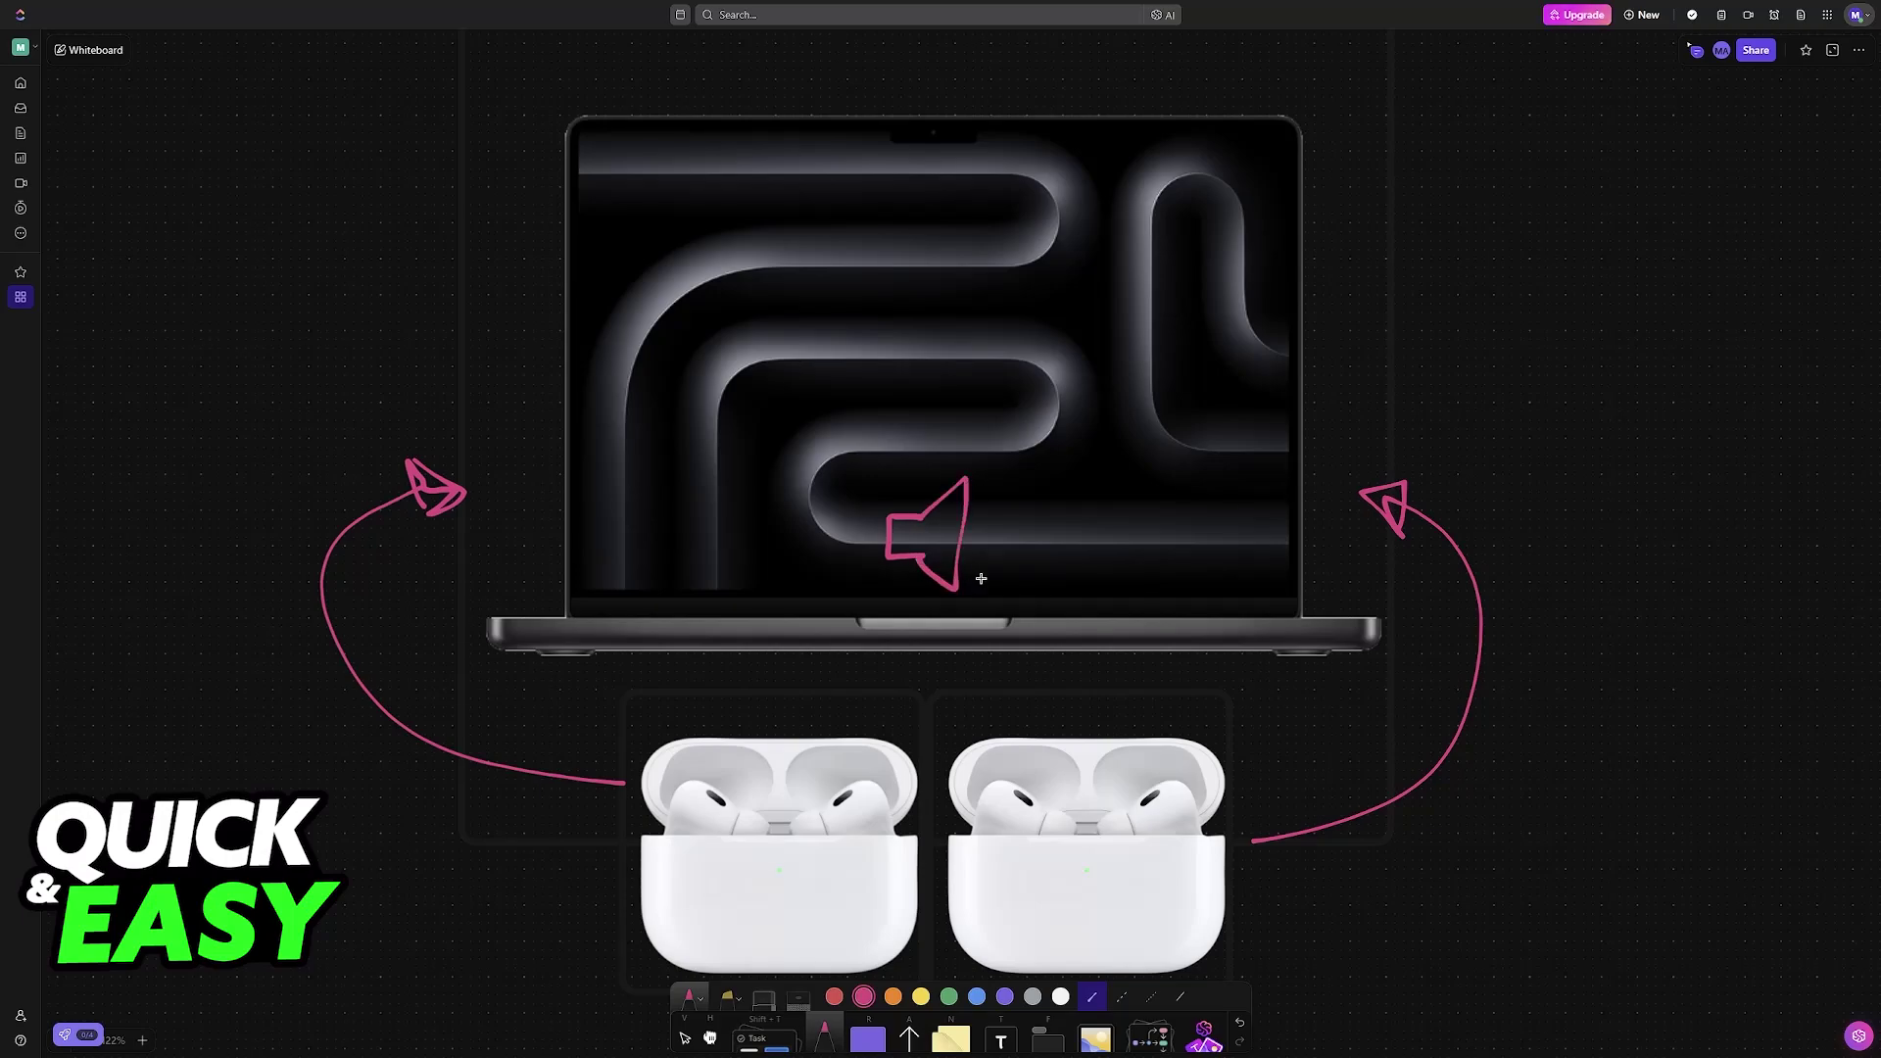
mouse_move(983, 508)
mouse_down()
mouse_move(996, 594)
mouse_move(1007, 486)
mouse_up()
drag(1029, 618, 1015, 459)
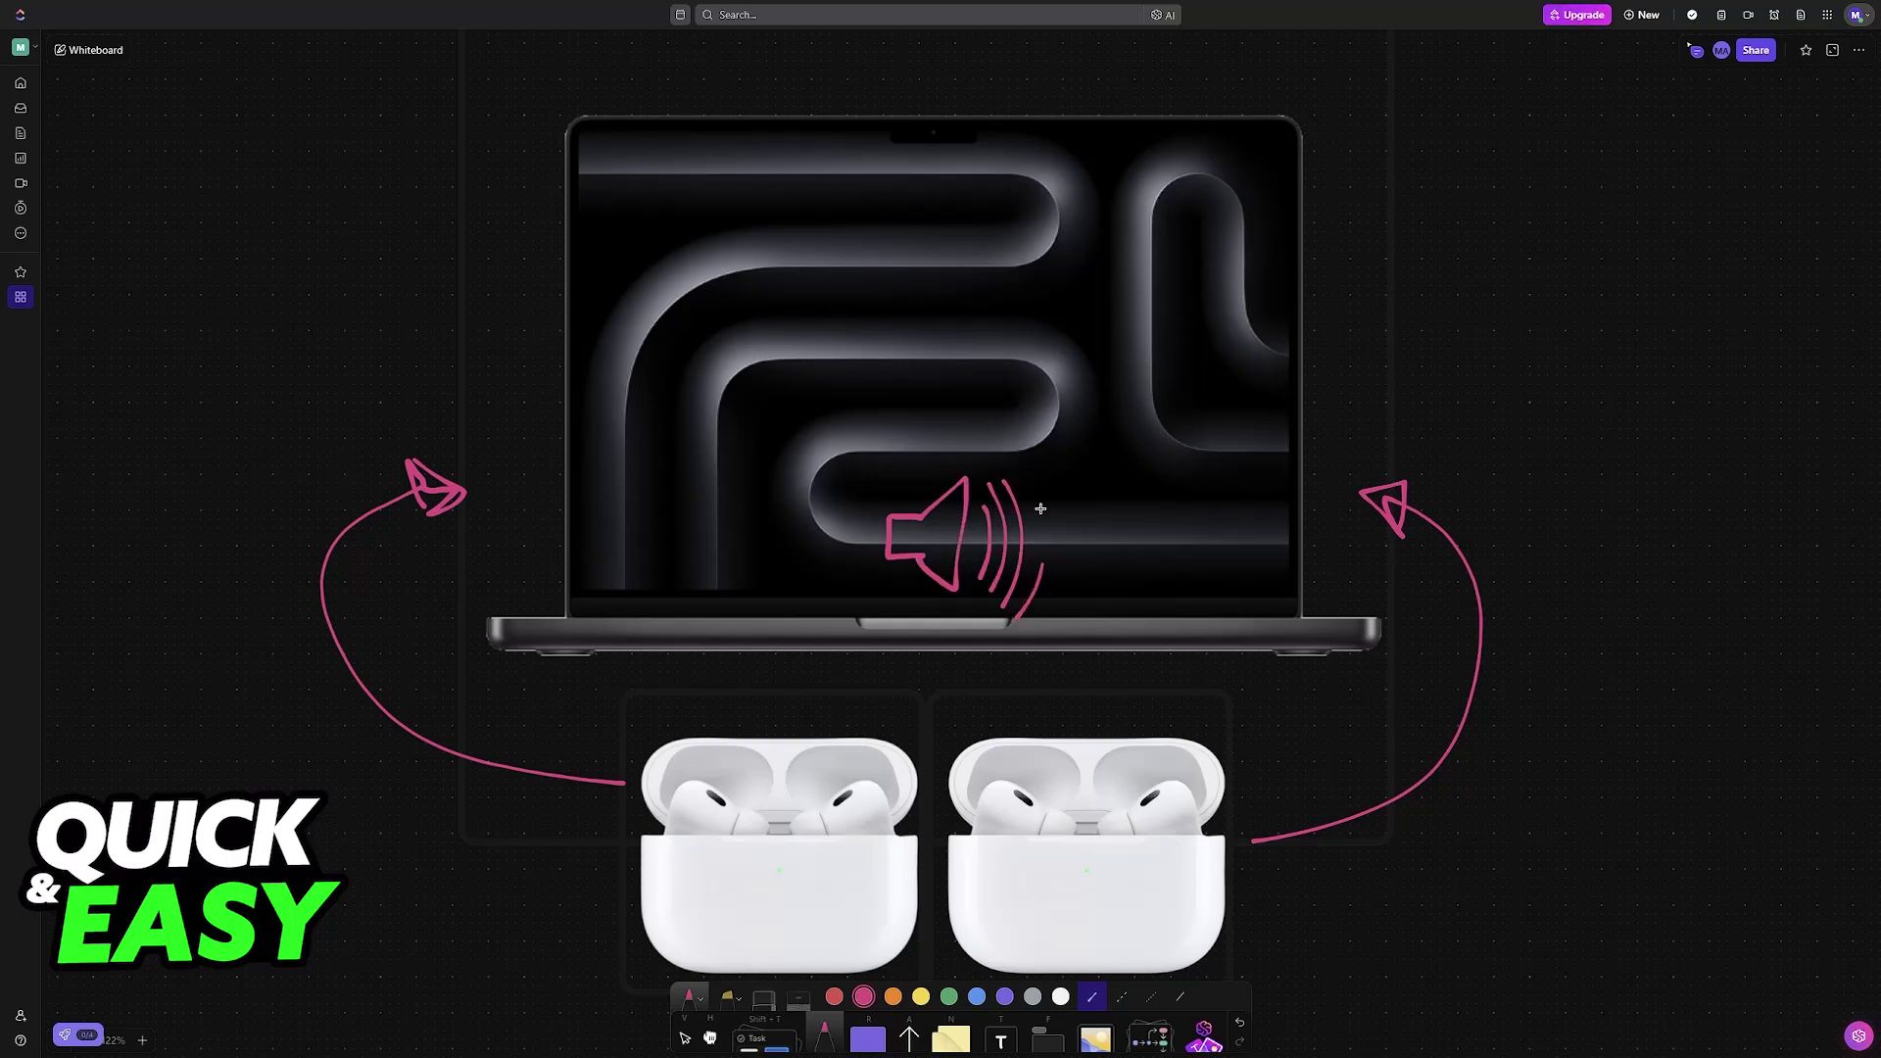
drag(883, 611, 882, 589)
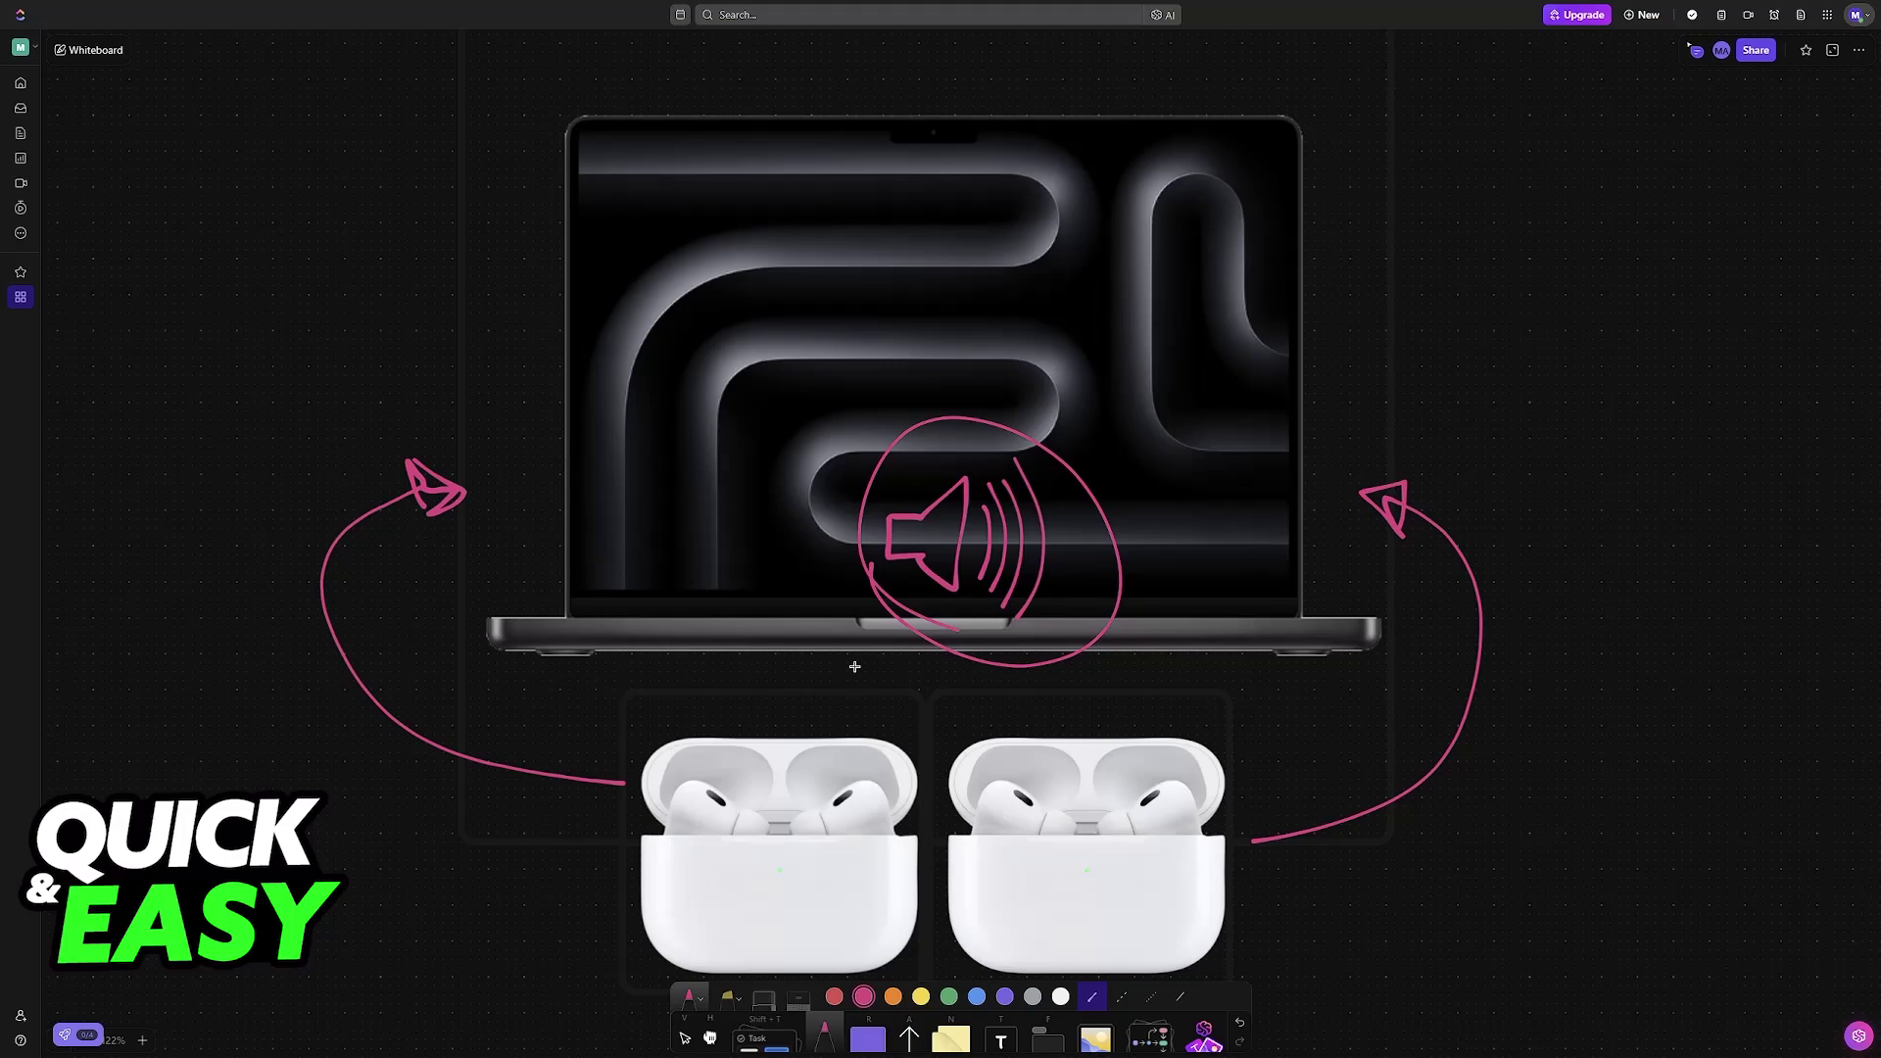
mouse_move(853, 669)
mouse_down()
mouse_move(801, 655)
mouse_move(838, 669)
mouse_up()
mouse_move(1115, 599)
mouse_down()
mouse_move(1161, 699)
mouse_move(1176, 679)
mouse_up()
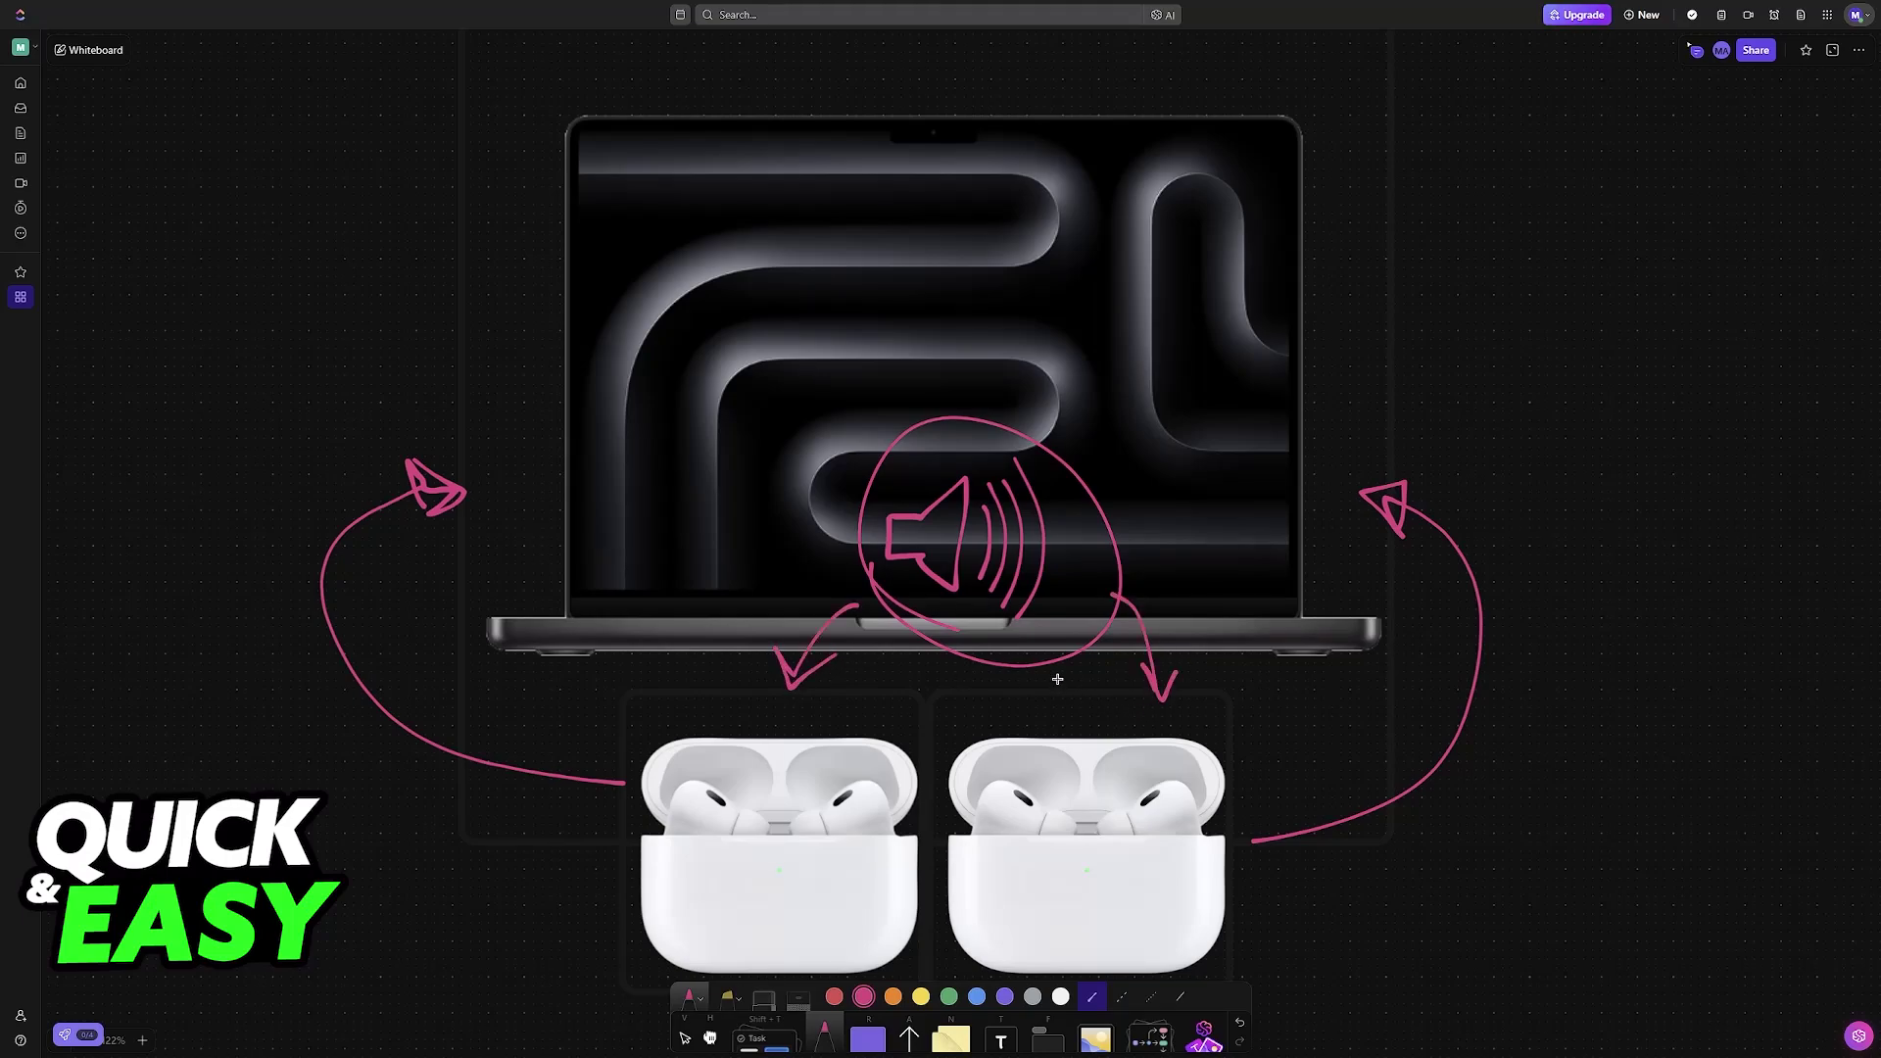
scroll(1056, 679, down, 5)
scroll(1057, 680, down, 5)
scroll(1056, 679, down, 3)
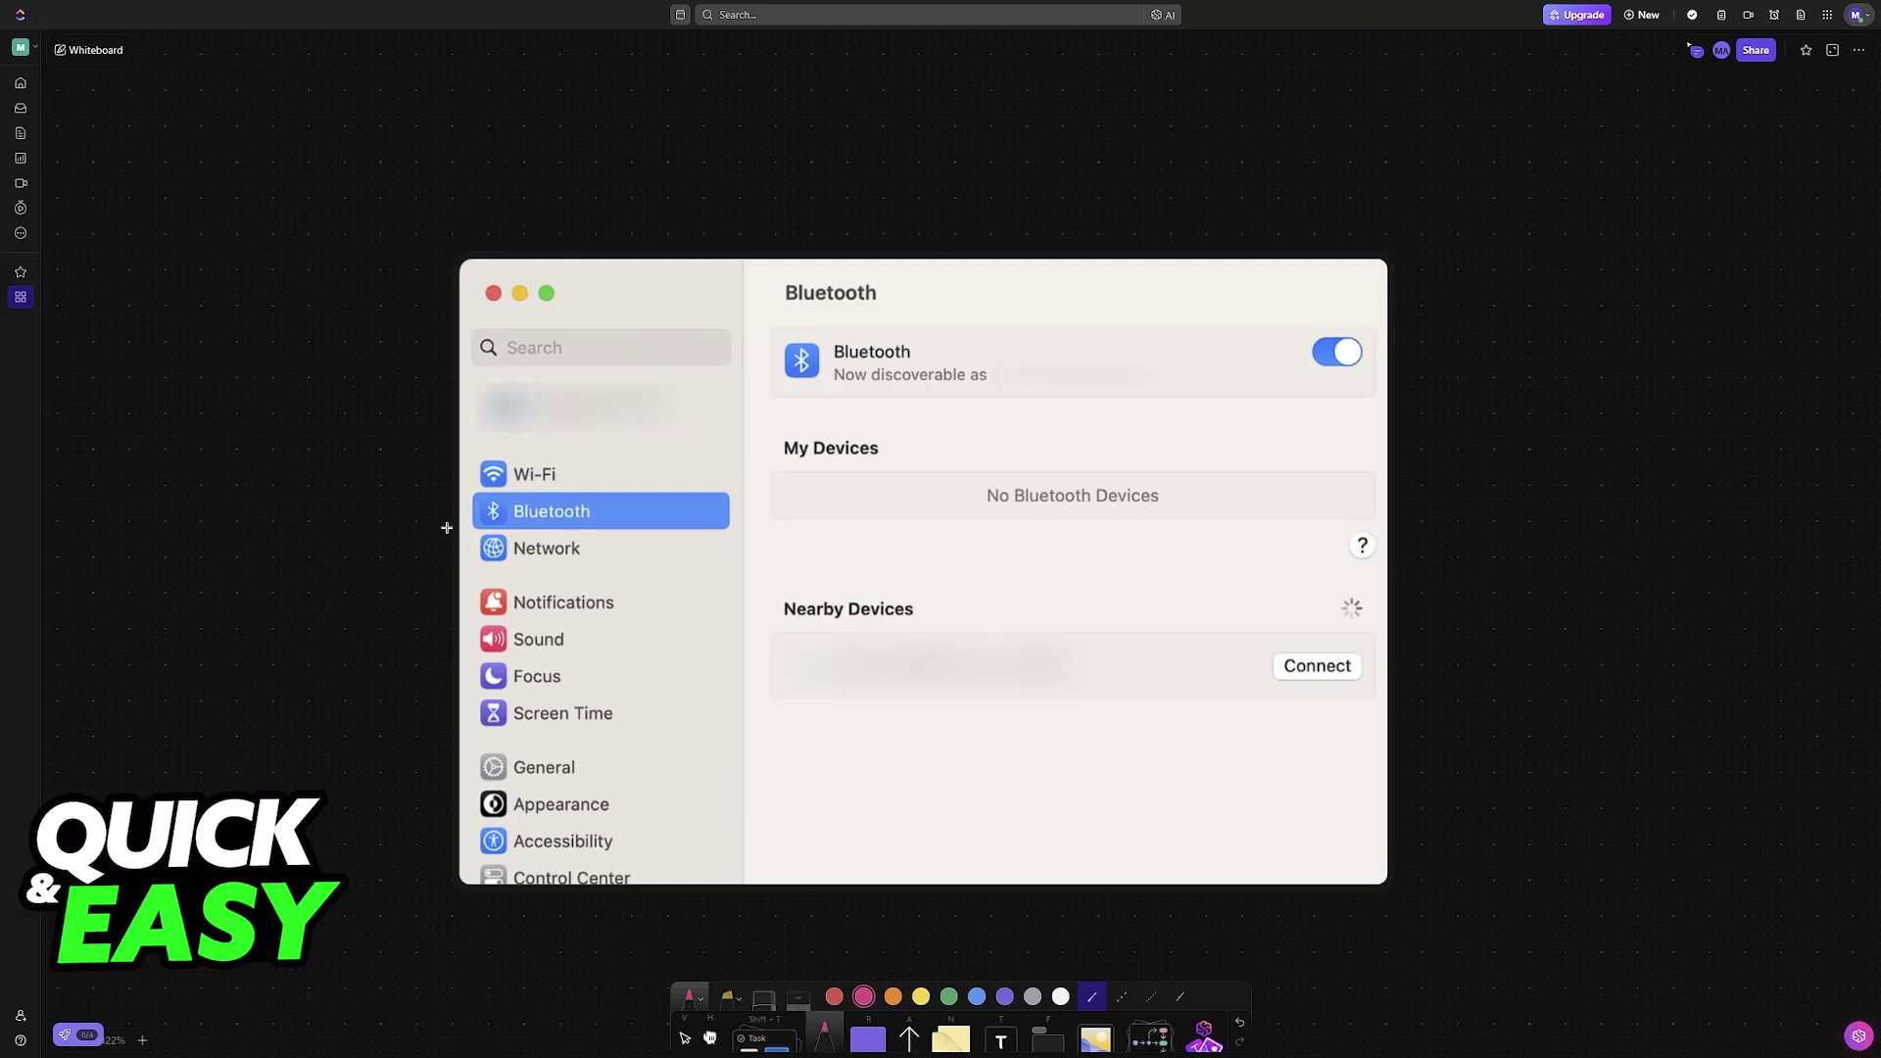
Bracket the Bluetooth sidebar item and add an arrow beside the right AirPods case
drag(470, 529, 473, 494)
drag(726, 529, 724, 497)
drag(1315, 335, 1315, 338)
scroll(967, 568, up, 10)
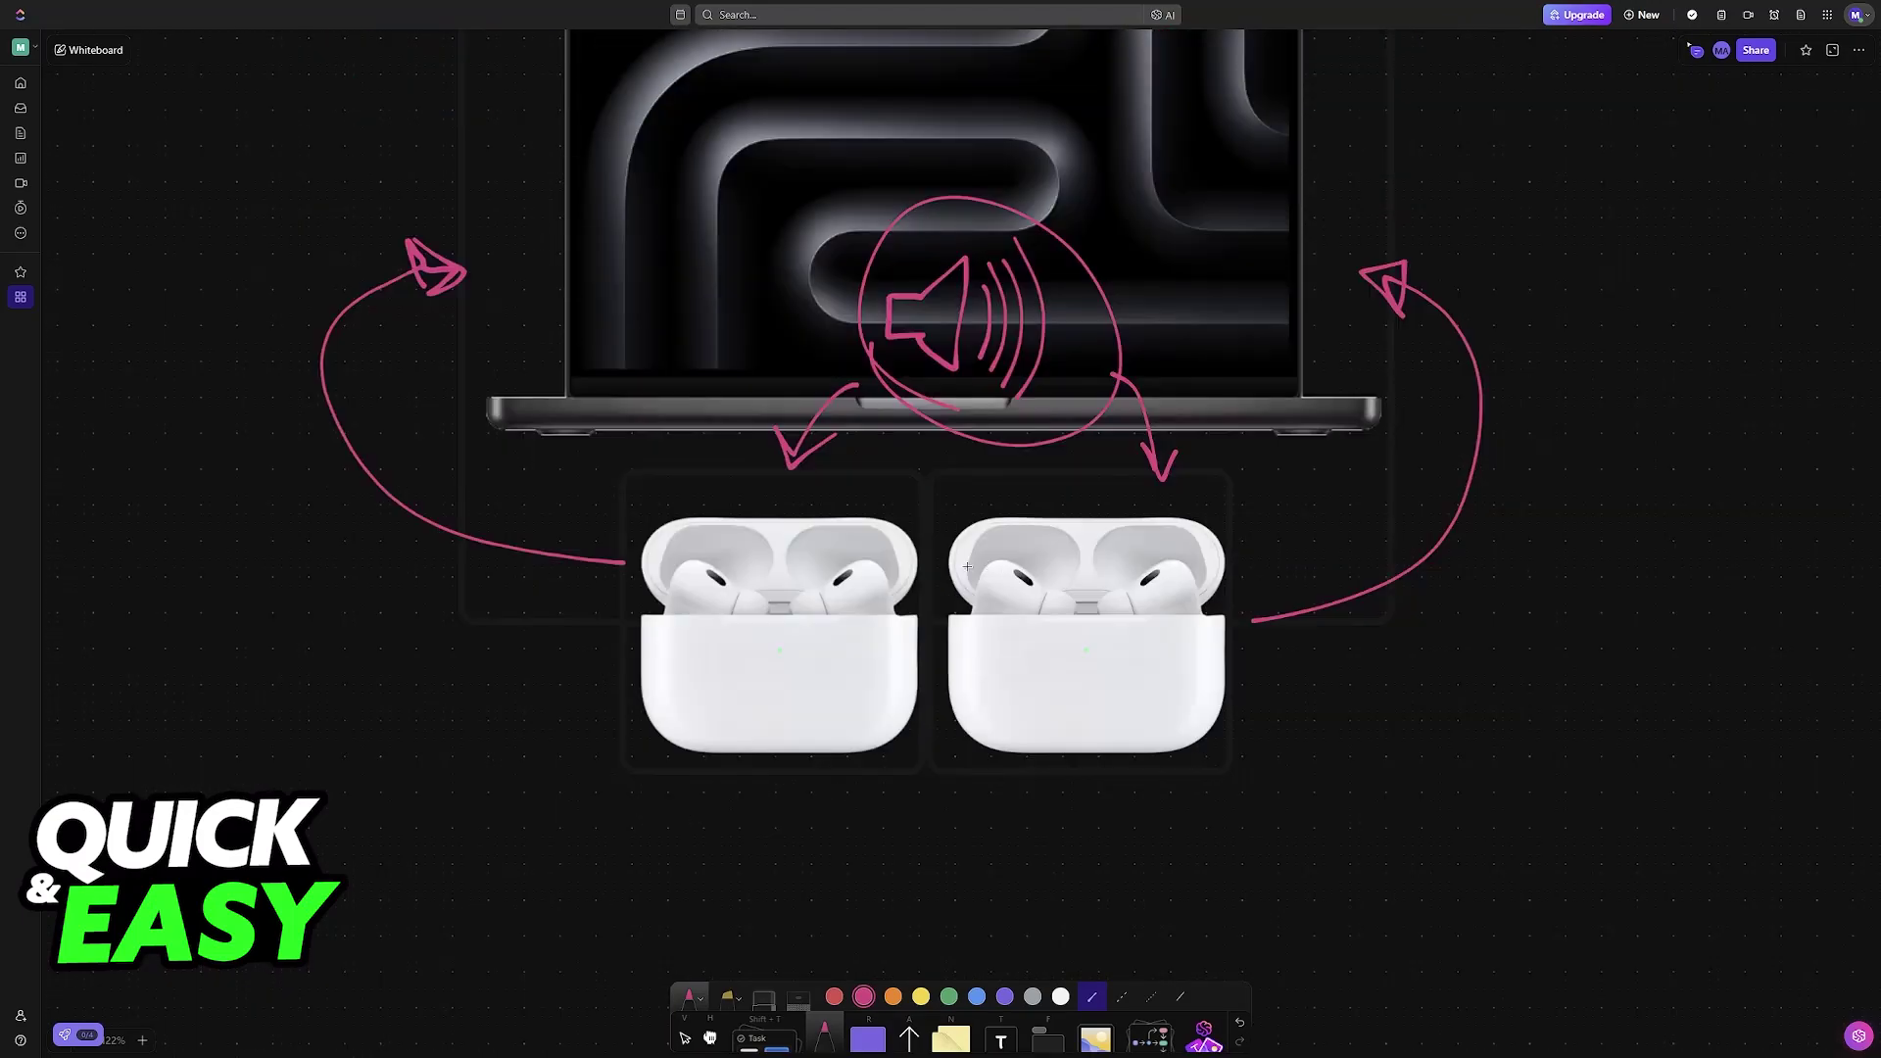
drag(1241, 615, 1260, 556)
drag(685, 609, 651, 618)
drag(816, 617, 787, 588)
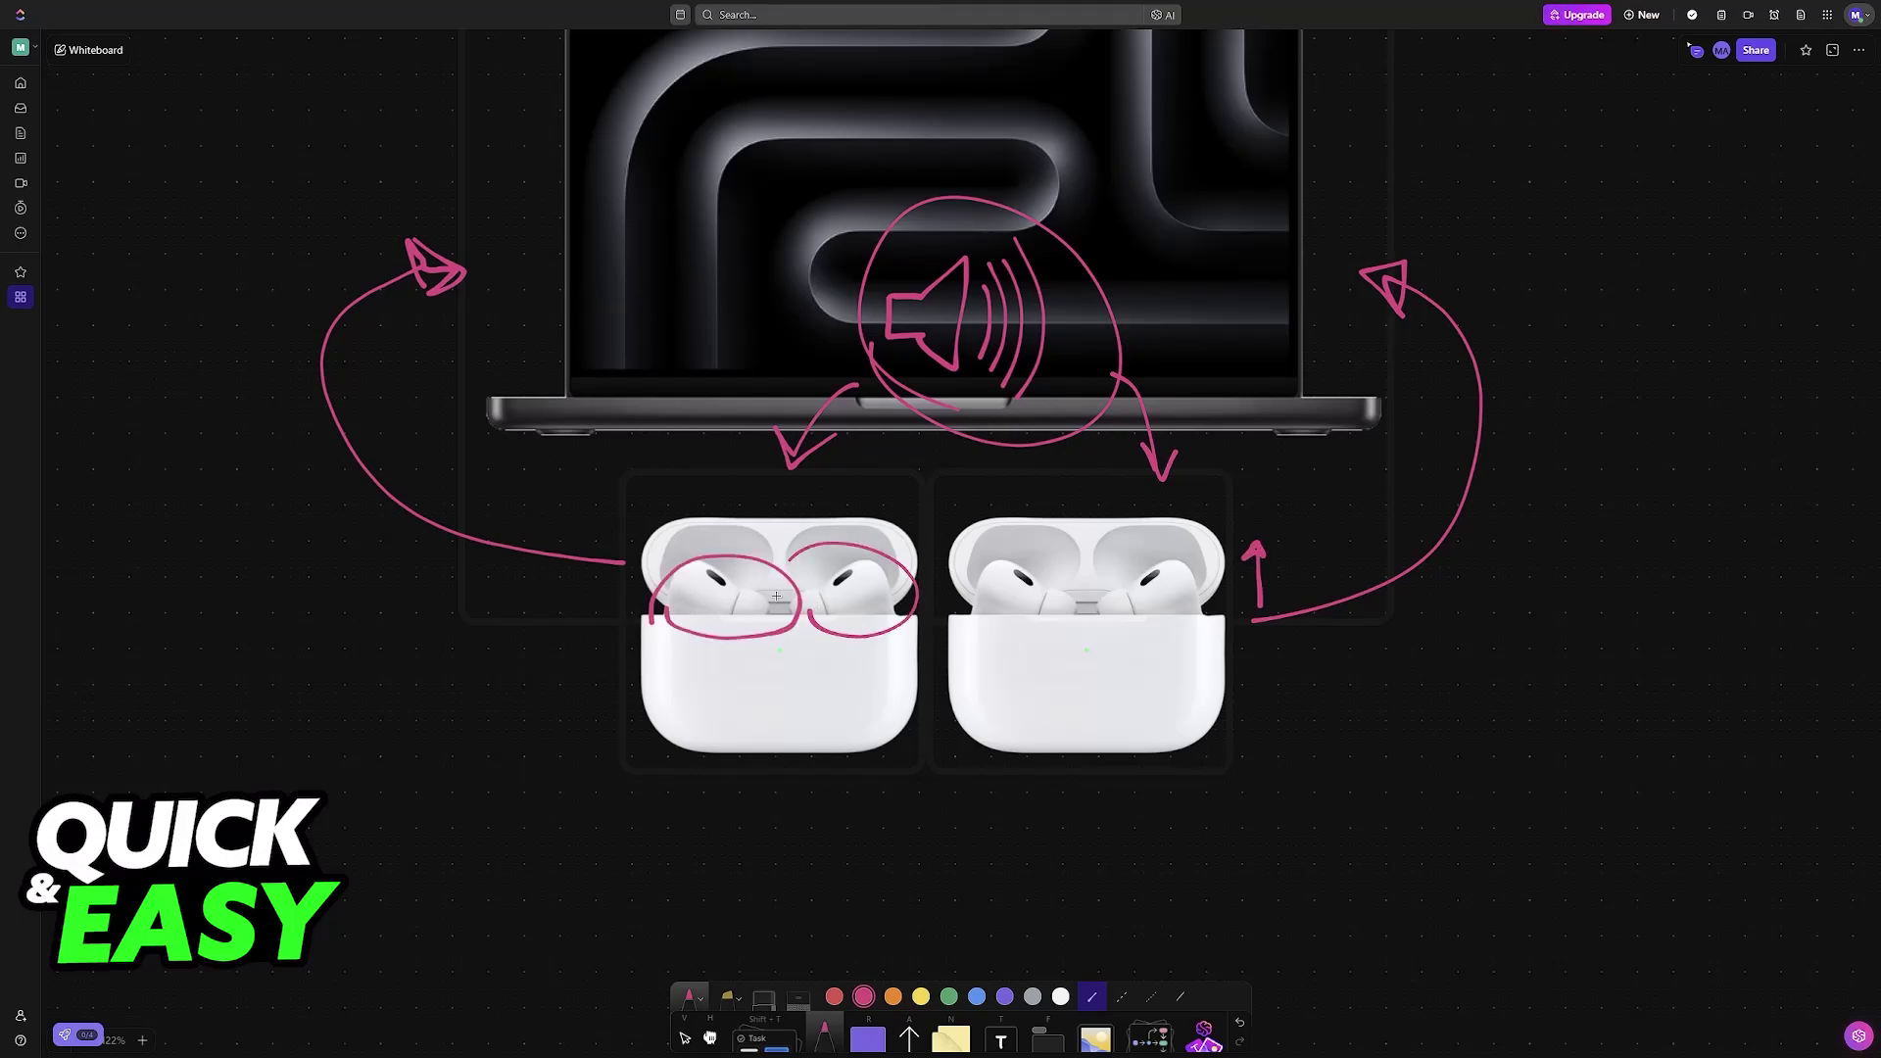
key(ctrl+z)
key(ctrl+z)
scroll(934, 441, down, 8)
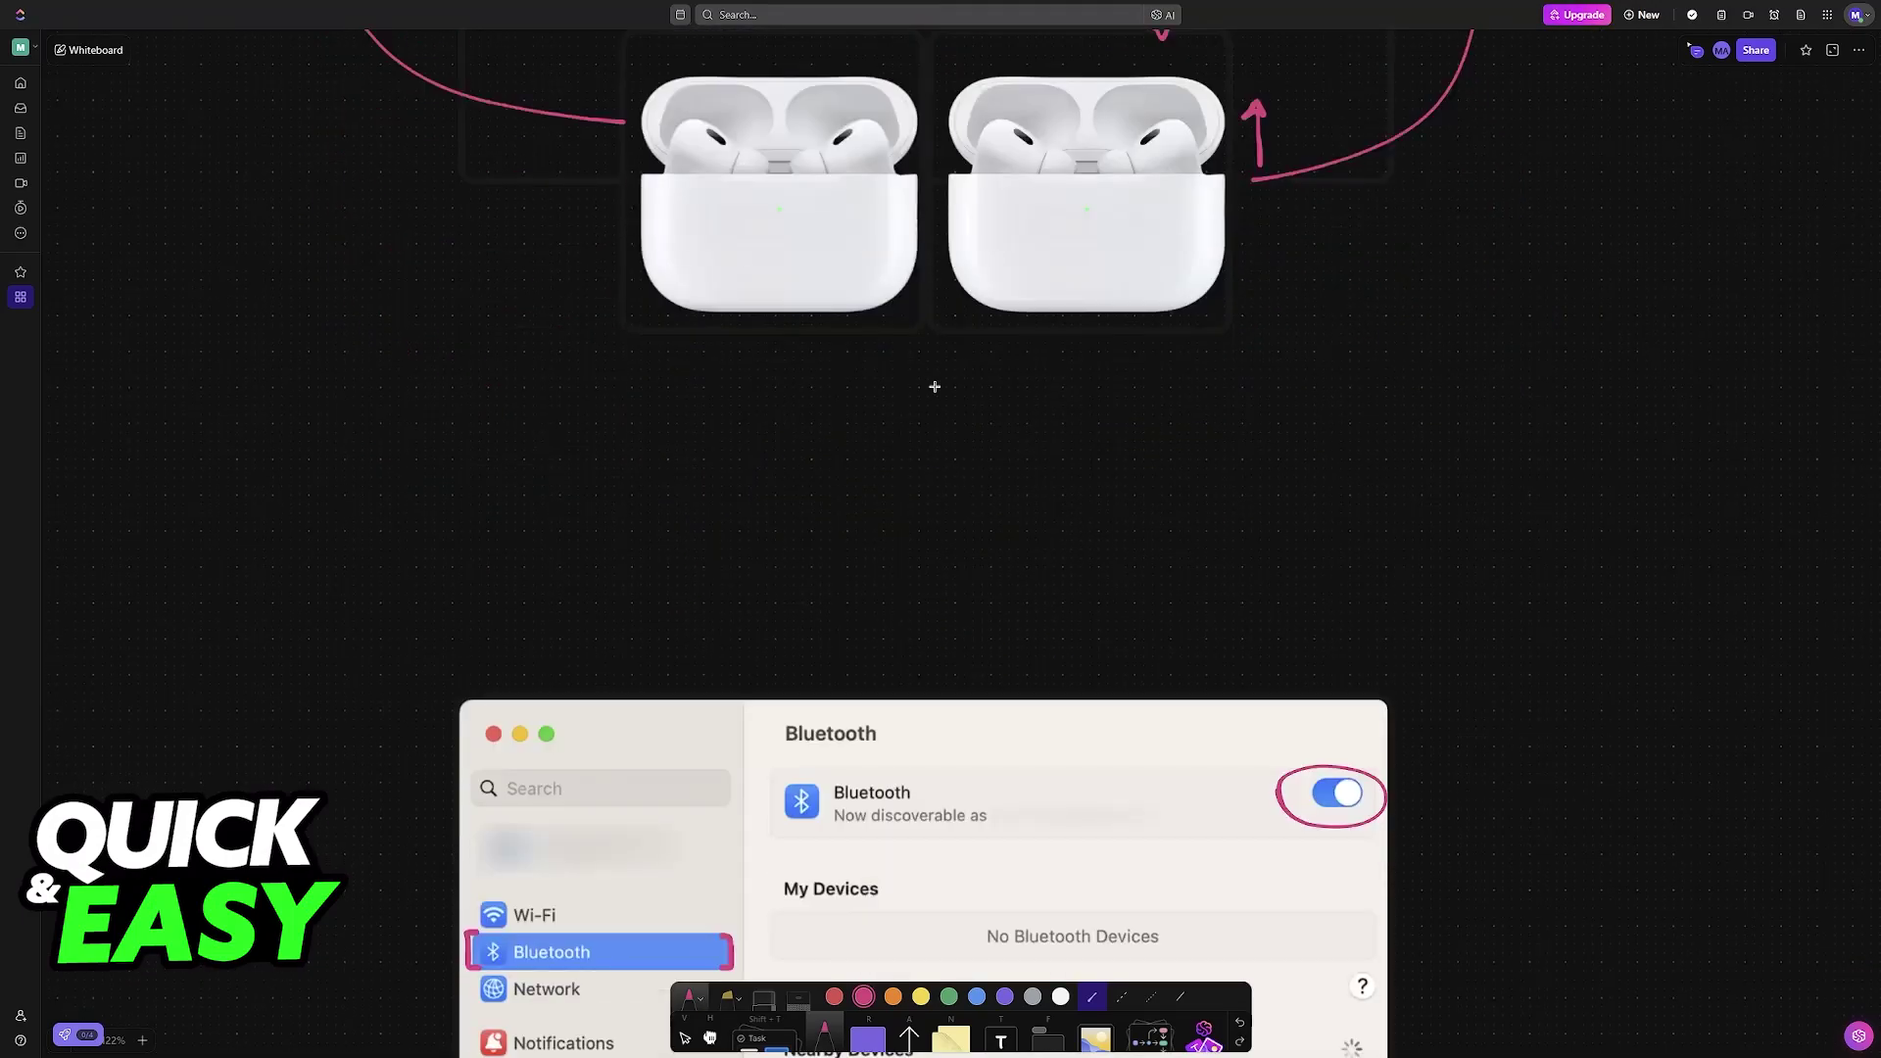
mouse_move(916, 400)
mouse_down()
mouse_move(948, 394)
mouse_move(959, 429)
mouse_up()
scroll(941, 485, down, 5)
Bracket the Nearby Devices row, write 2, and arrow cases 1 and 2 down
drag(777, 925, 777, 858)
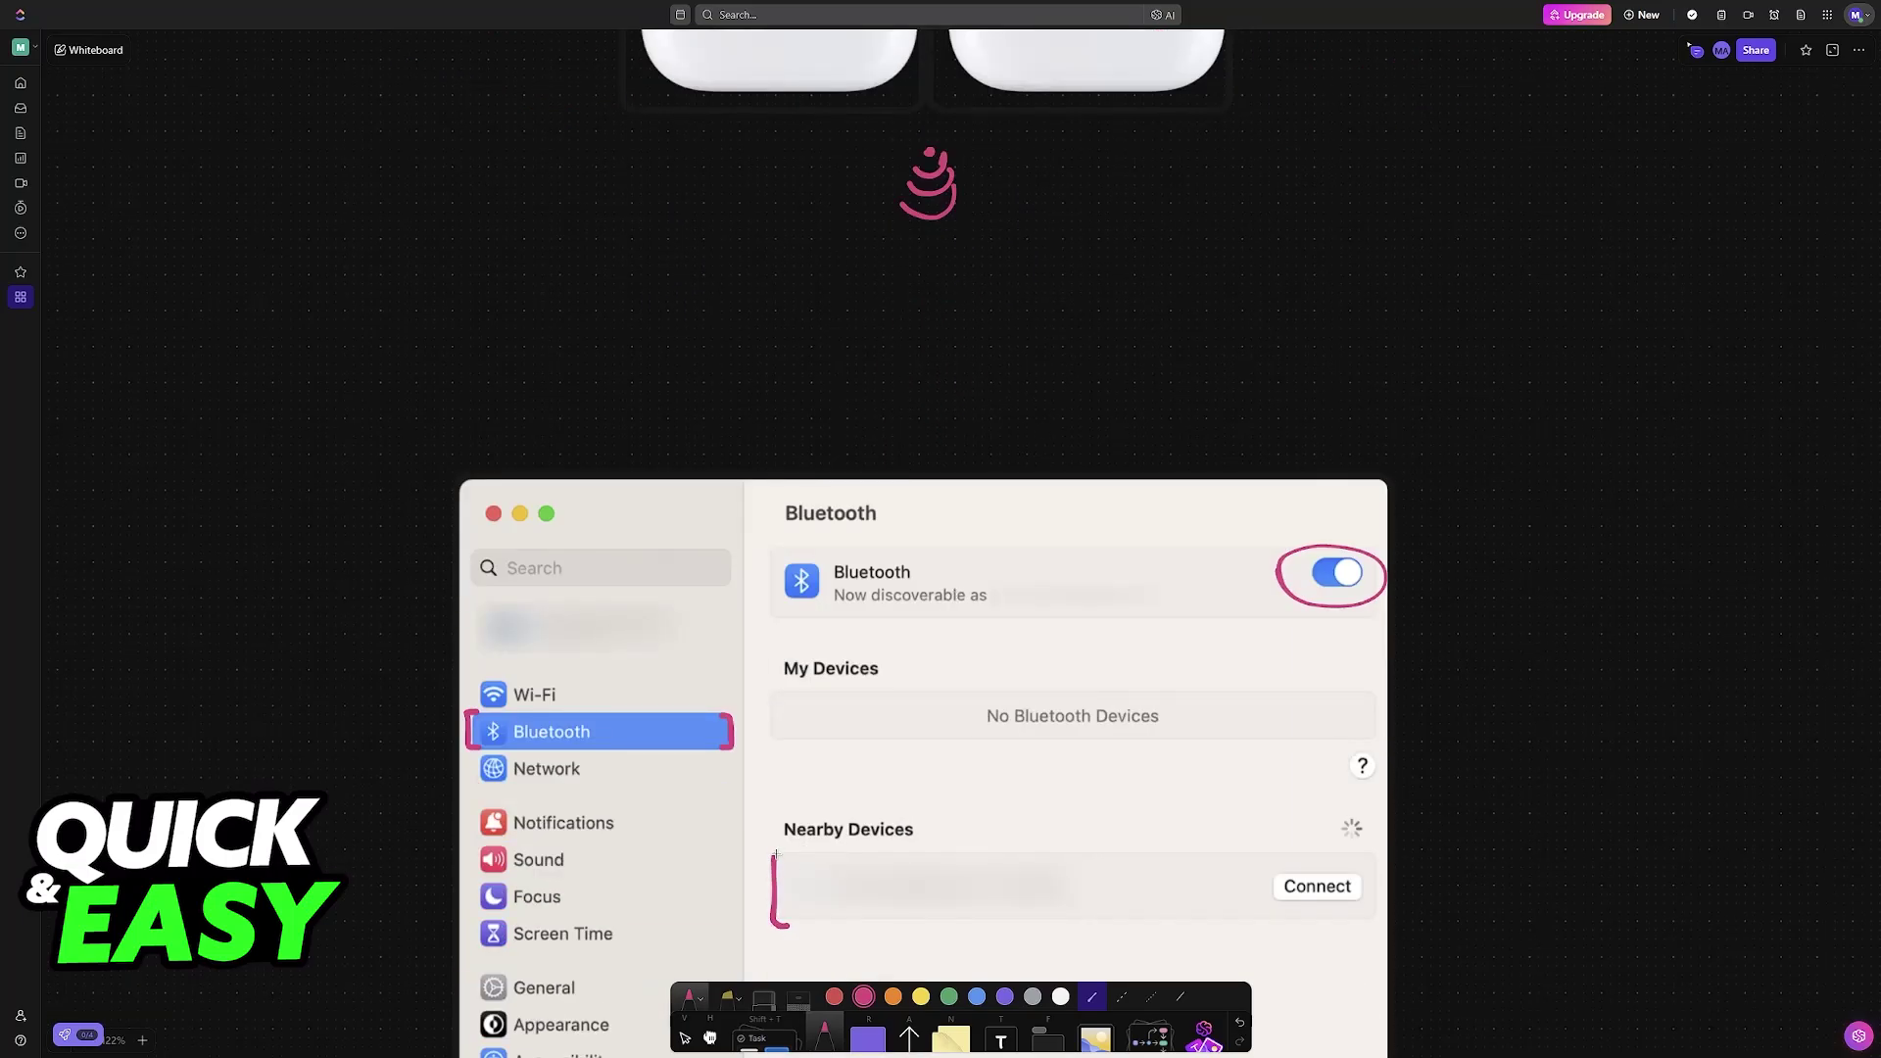
drag(1370, 923, 1364, 854)
scroll(942, 589, up, 5)
drag(765, 360, 787, 391)
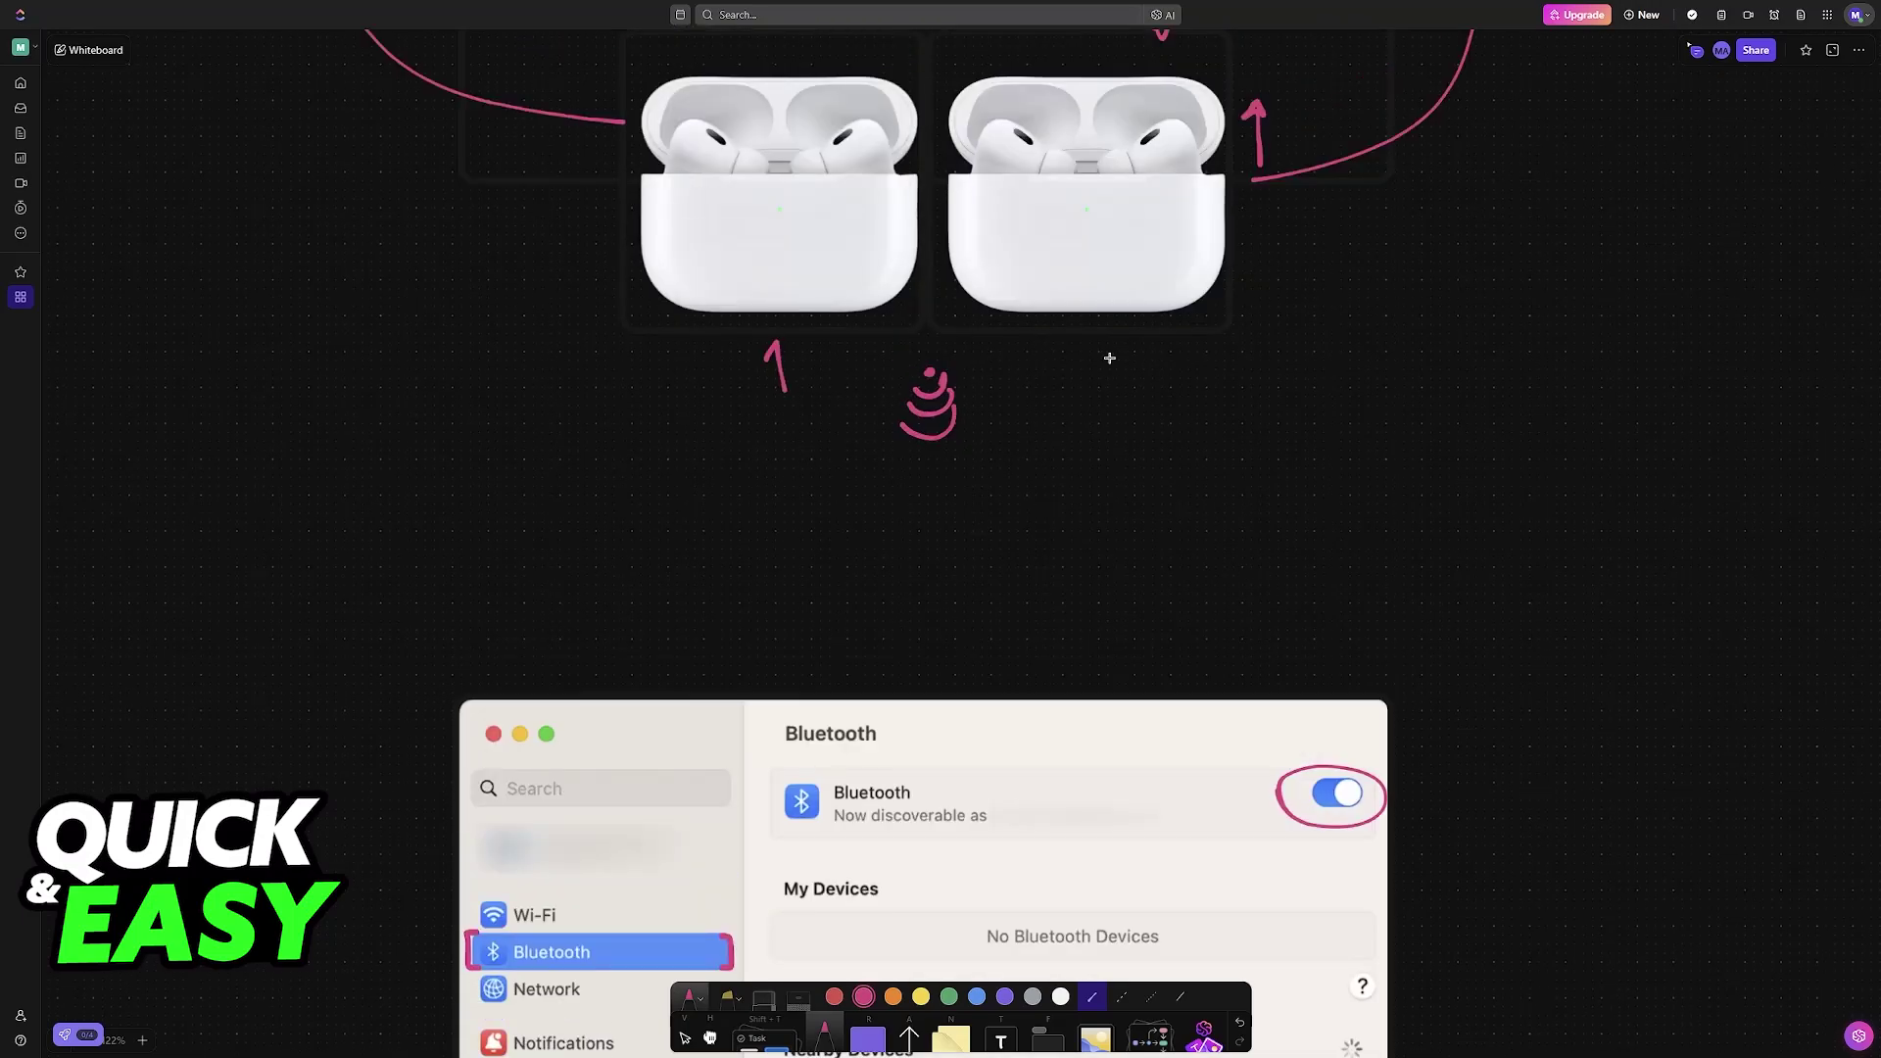
drag(1068, 342, 1081, 377)
drag(791, 417, 806, 663)
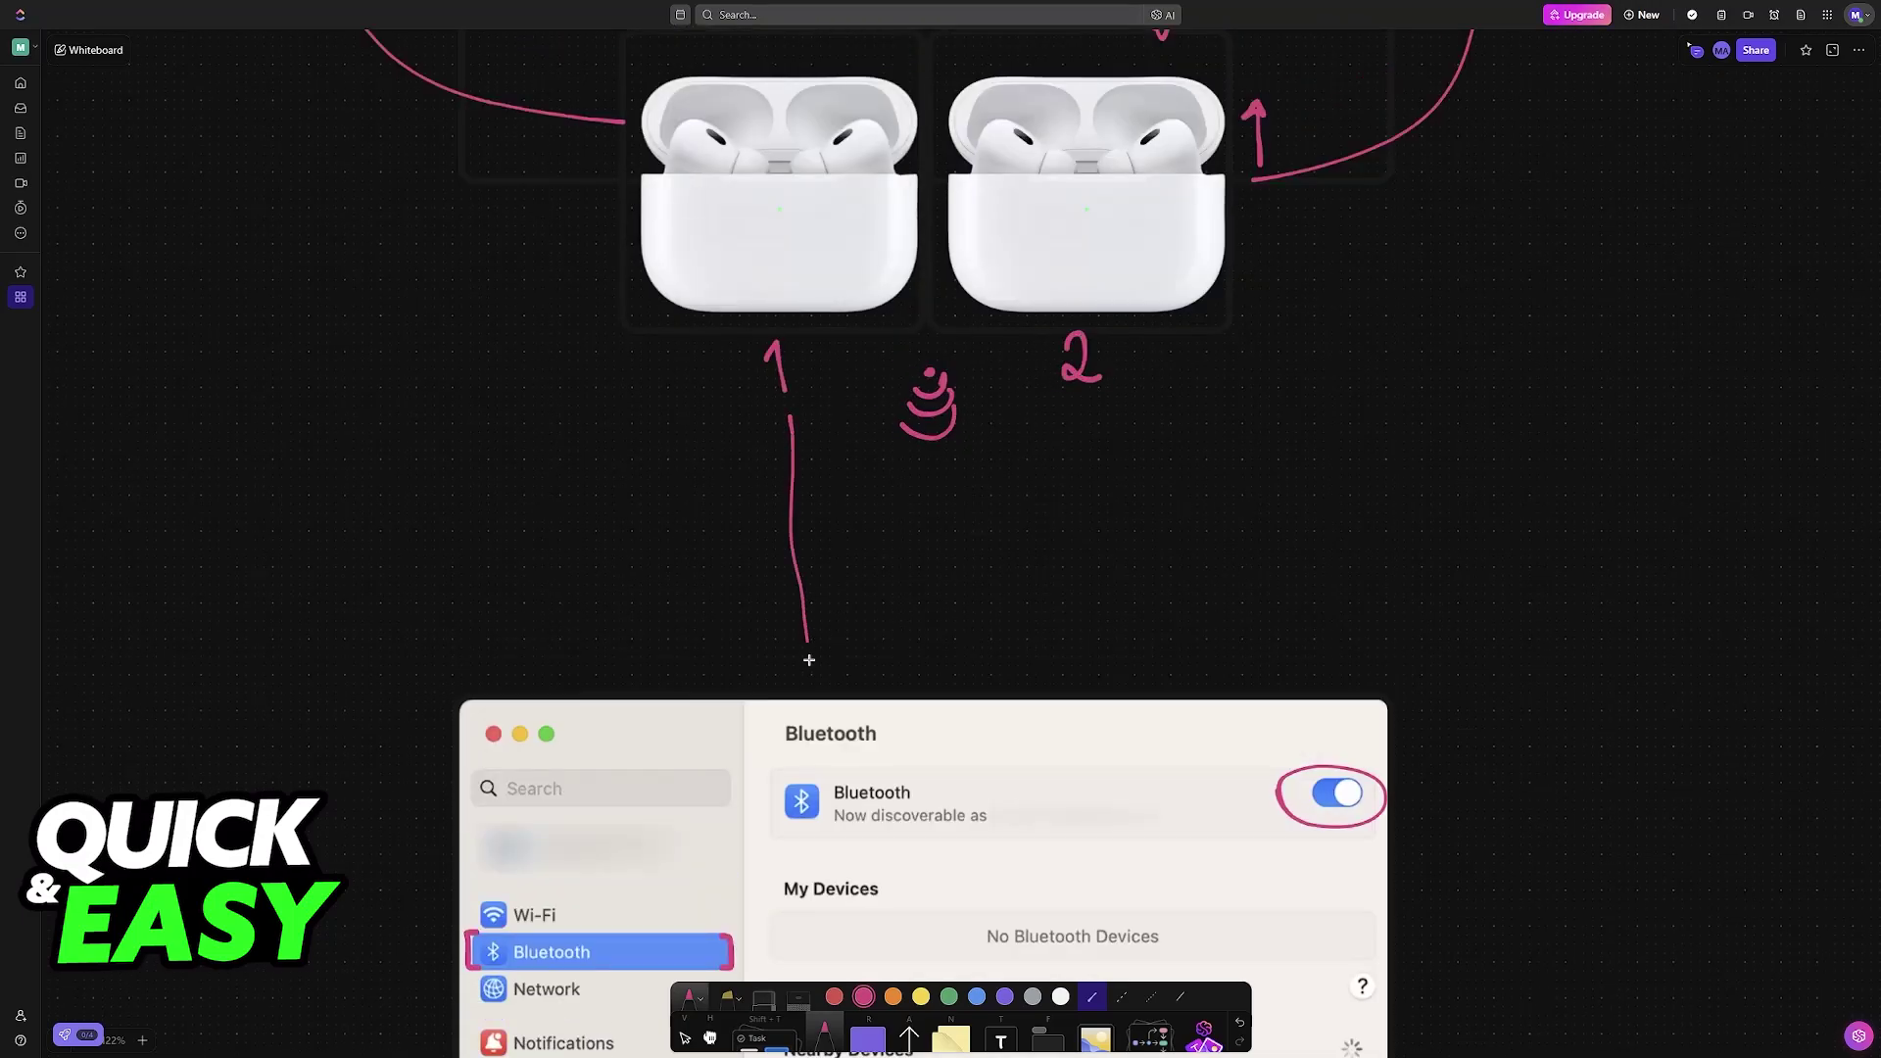
drag(1067, 415, 1065, 655)
scroll(1160, 698, down, 5)
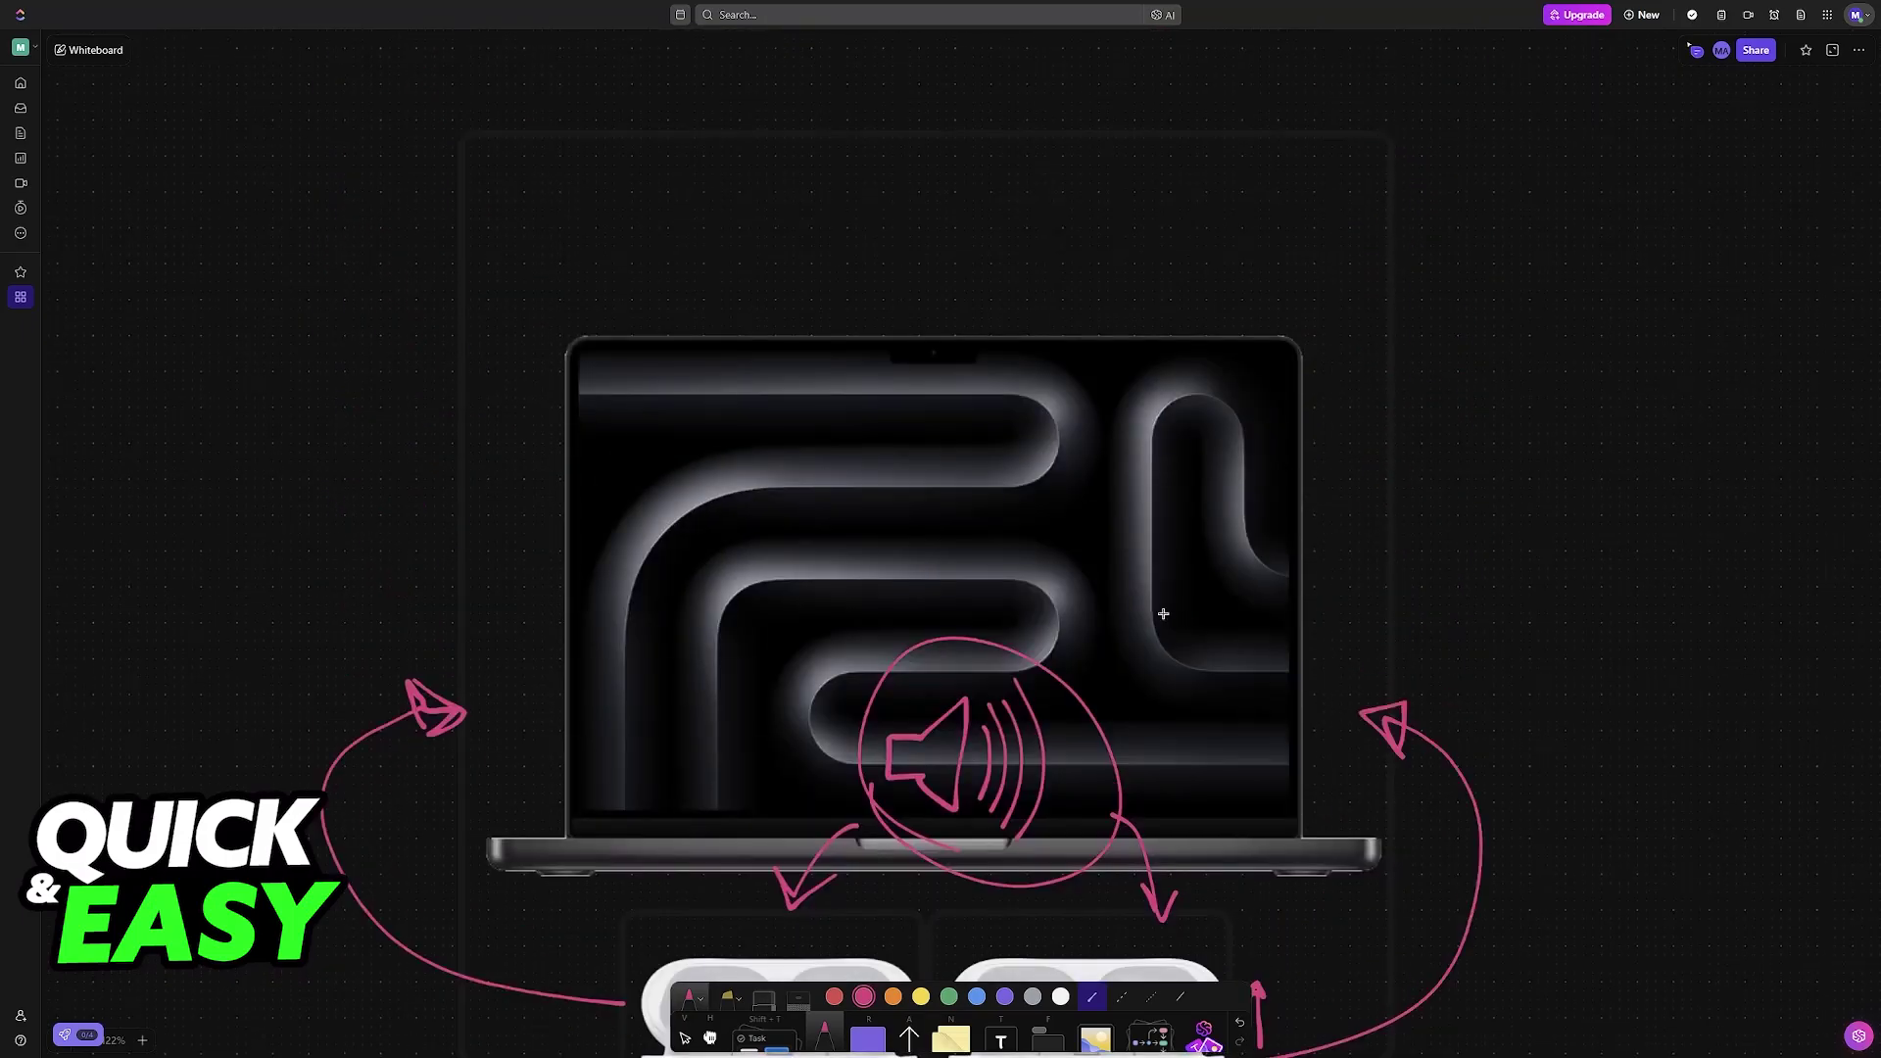
scroll(1074, 527, right, 8)
scroll(1075, 528, right, 4)
scroll(1074, 527, right, 5)
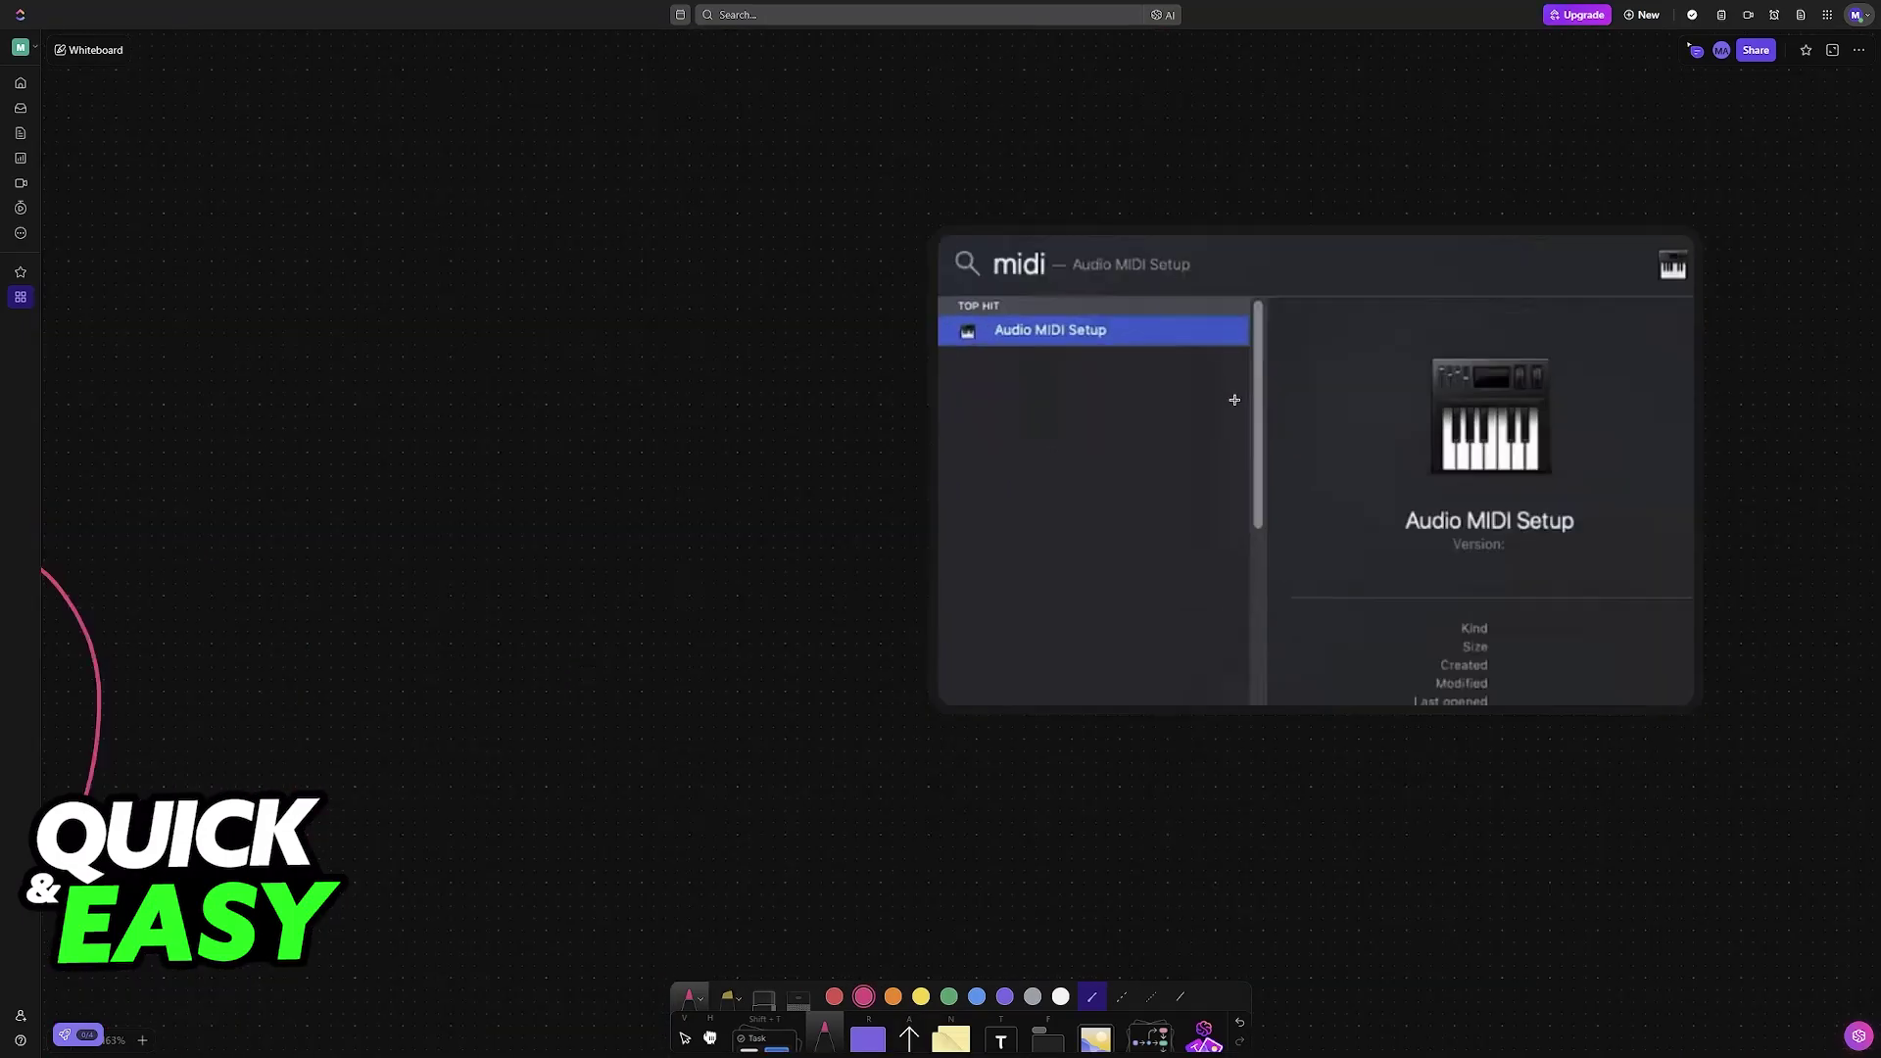
scroll(1009, 367, up, 5)
Draw a pink arrow at Audio MIDI Setup and outline the 'midi' query and app title
drag(770, 422, 771, 350)
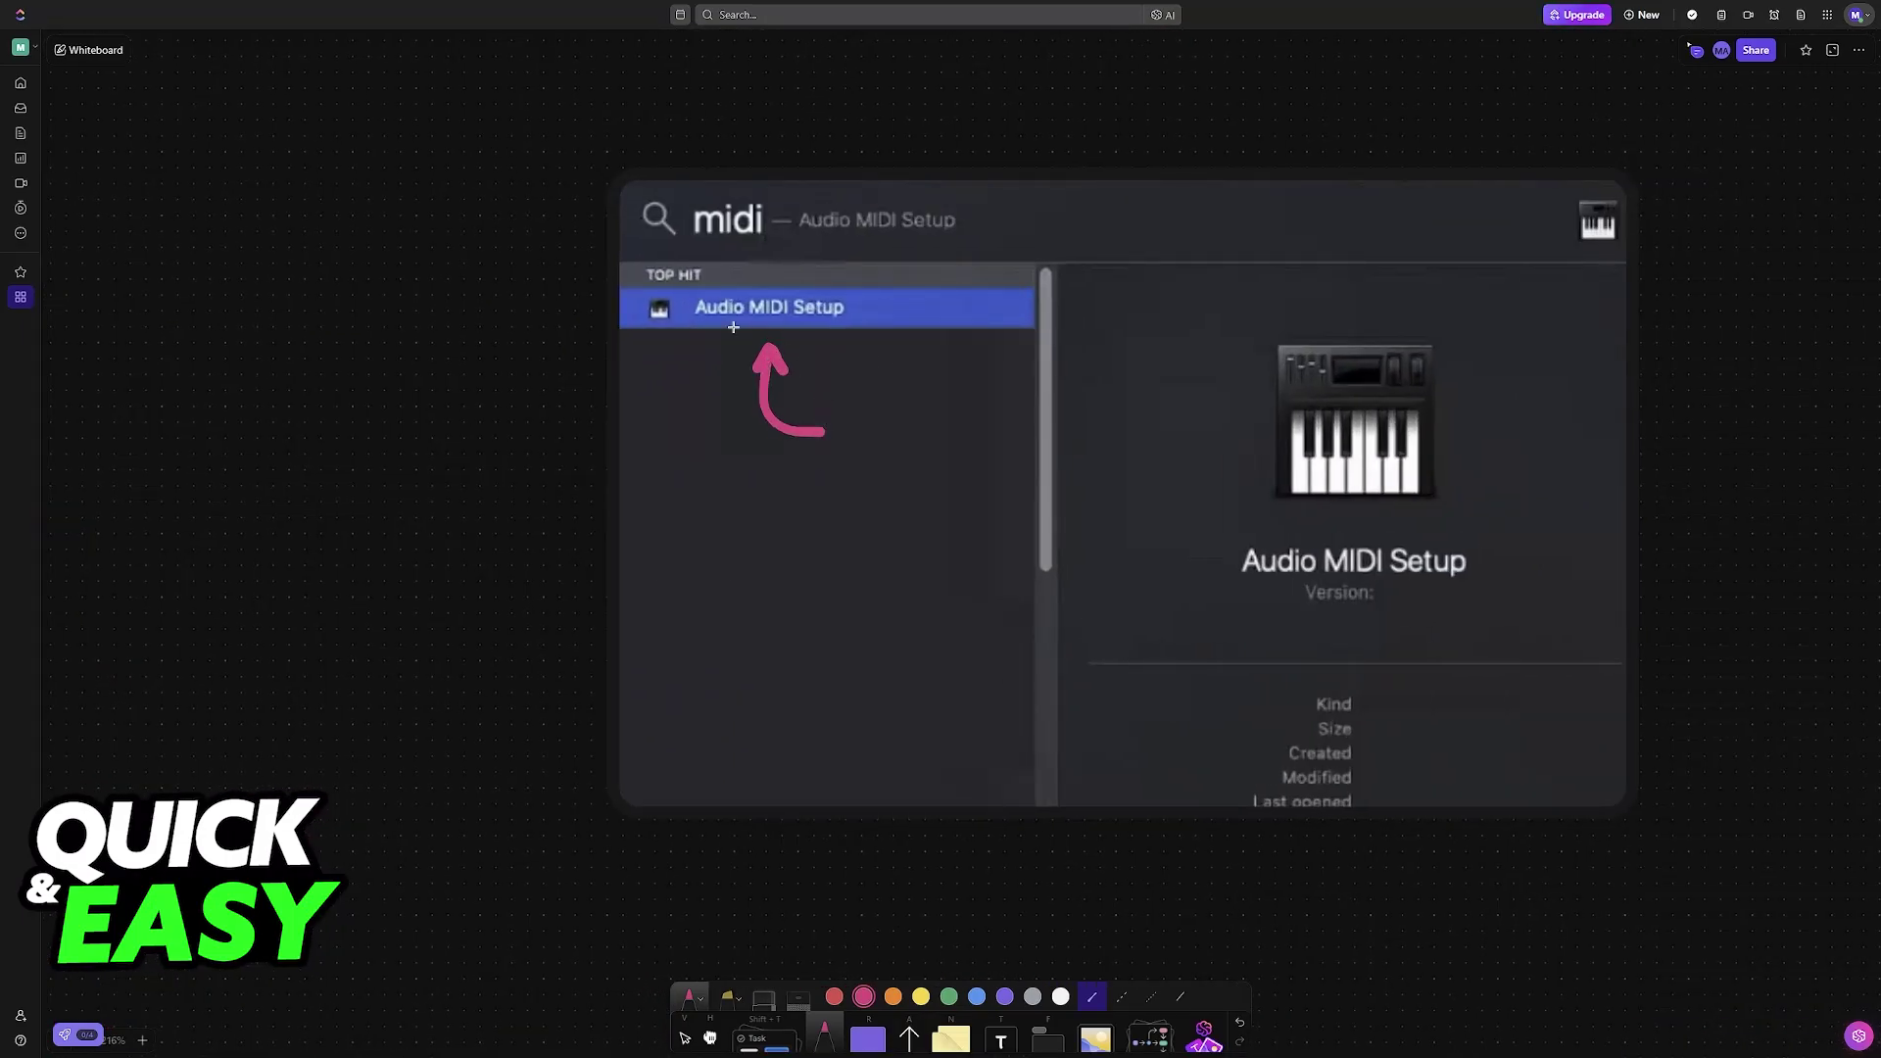
mouse_move(781, 266)
mouse_down()
mouse_move(766, 271)
mouse_move(782, 259)
mouse_up()
key(ctrl+z)
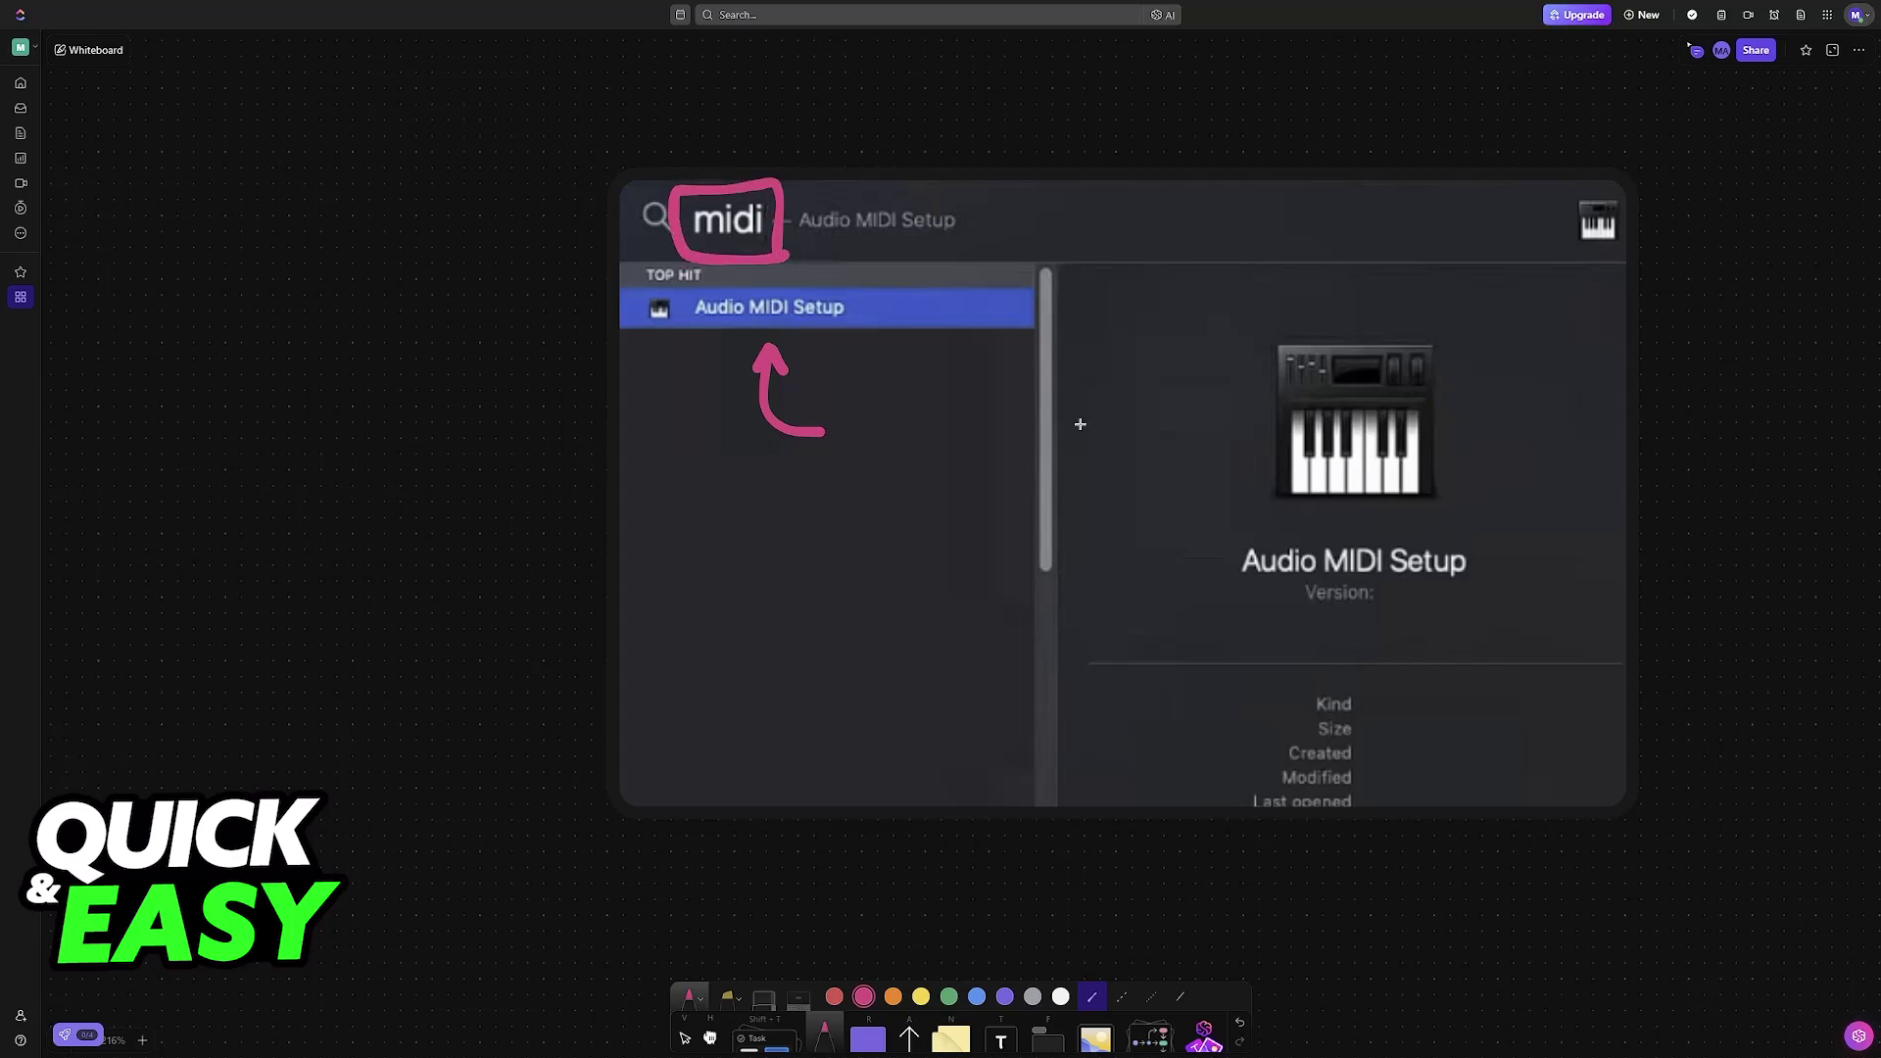
click(1193, 571)
drag(1195, 570, 1193, 574)
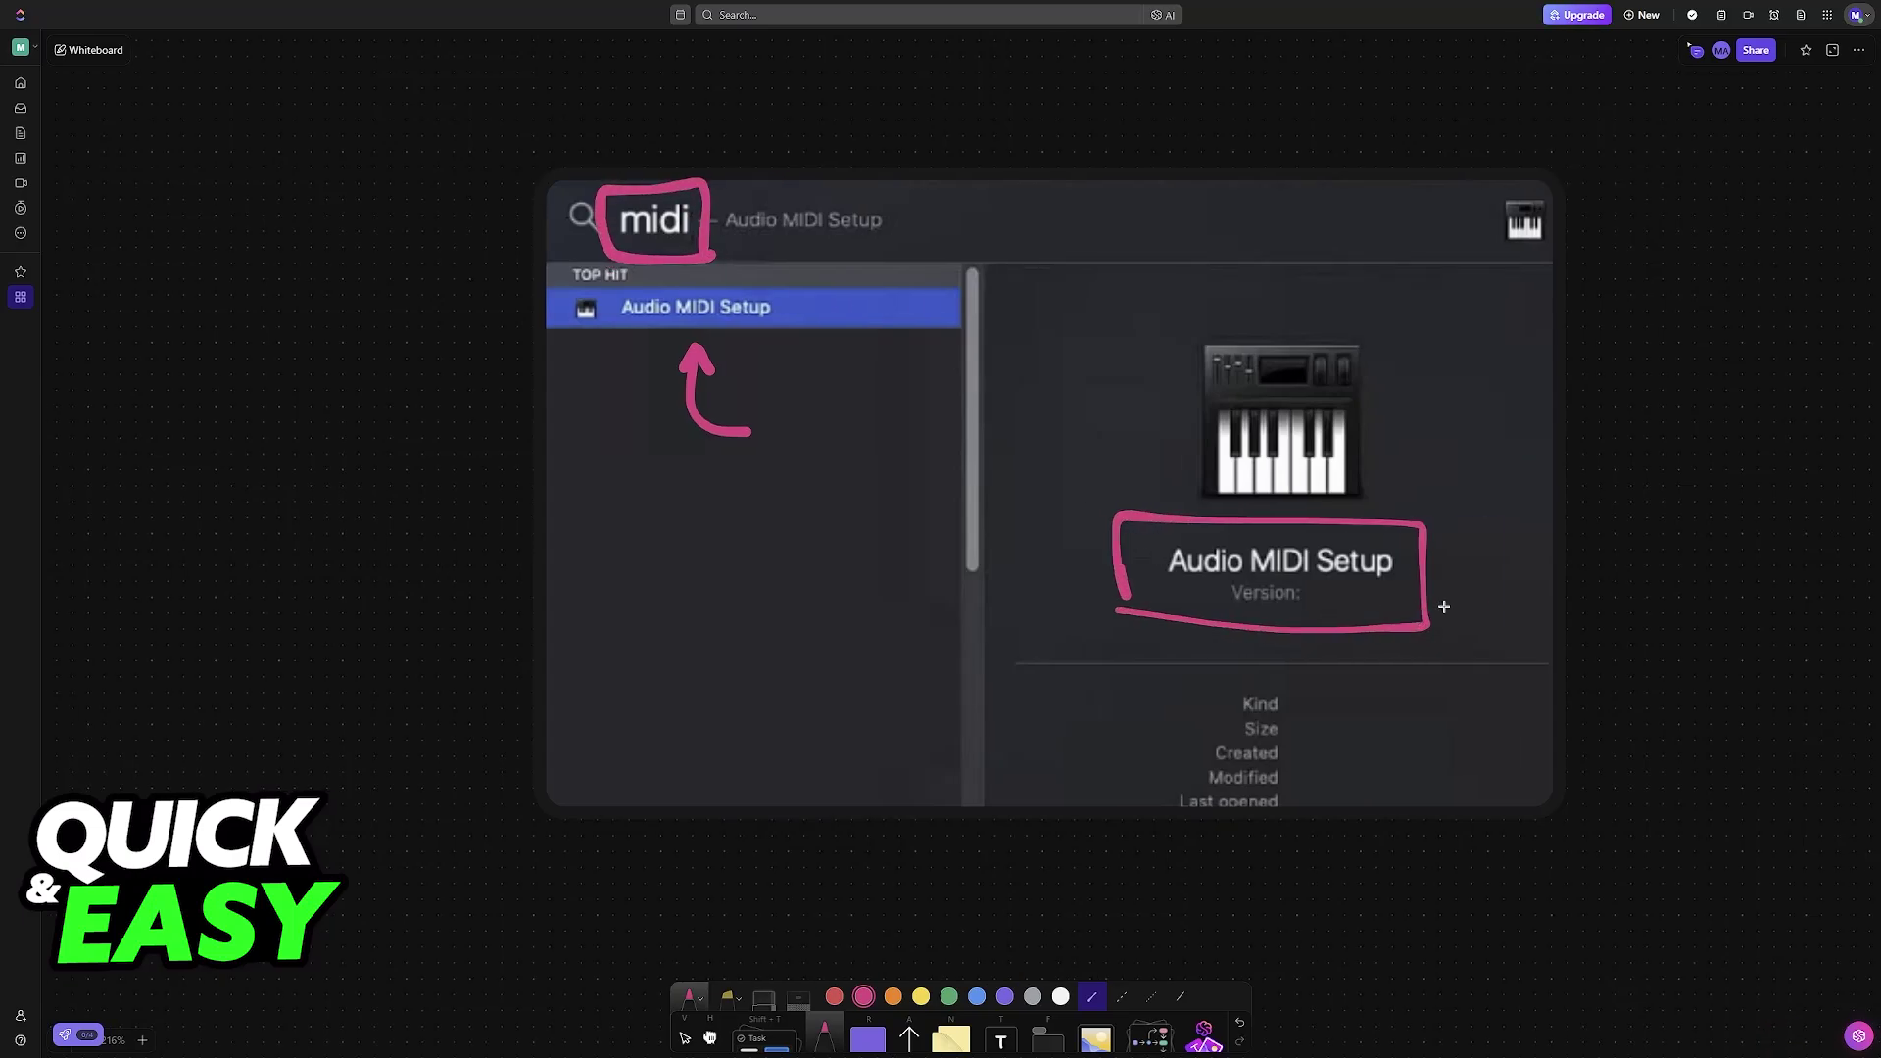
scroll(1368, 570, right, 10)
scroll(1368, 572, right, 10)
scroll(1368, 570, right, 8)
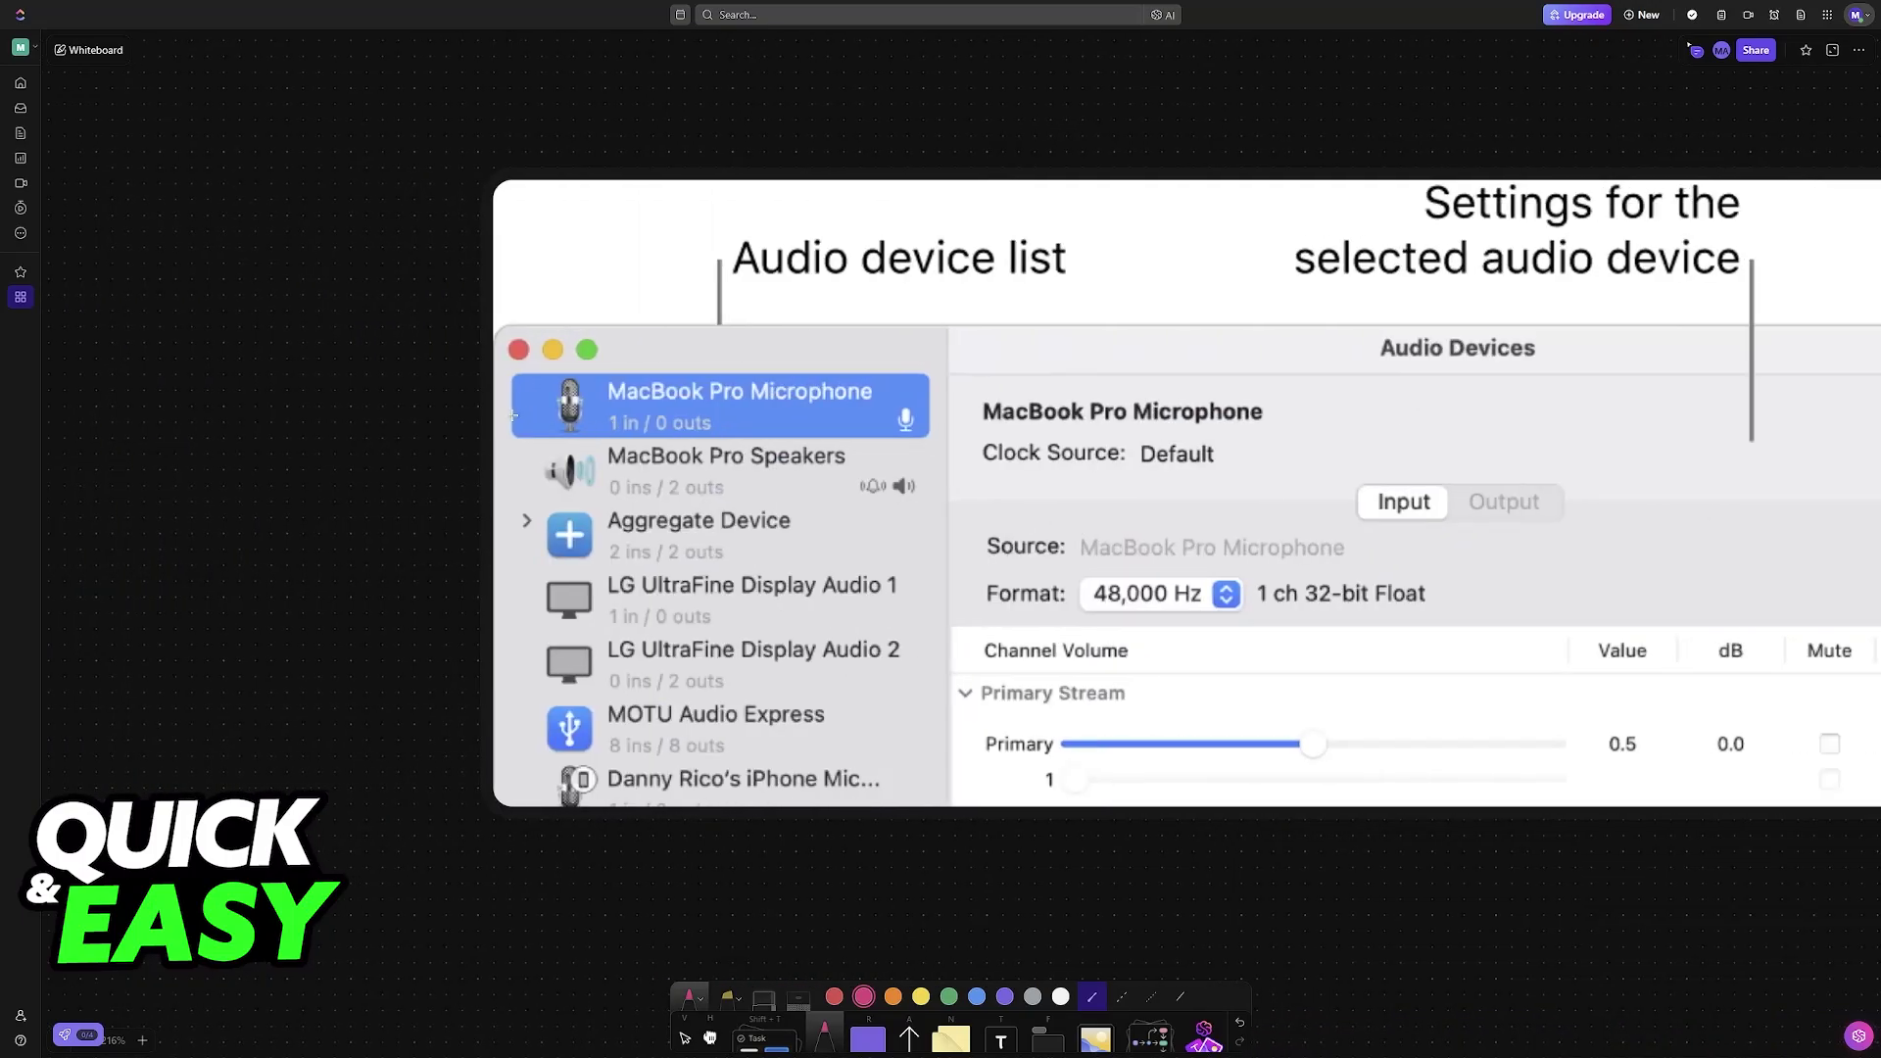
Draw pink arrows pointing at MacBook Pro Microphone and MacBook Pro Speakers
mouse_move(45, 405)
mouse_down()
mouse_move(468, 397)
mouse_move(433, 423)
mouse_up()
key(ctrl+z)
drag(294, 315, 479, 398)
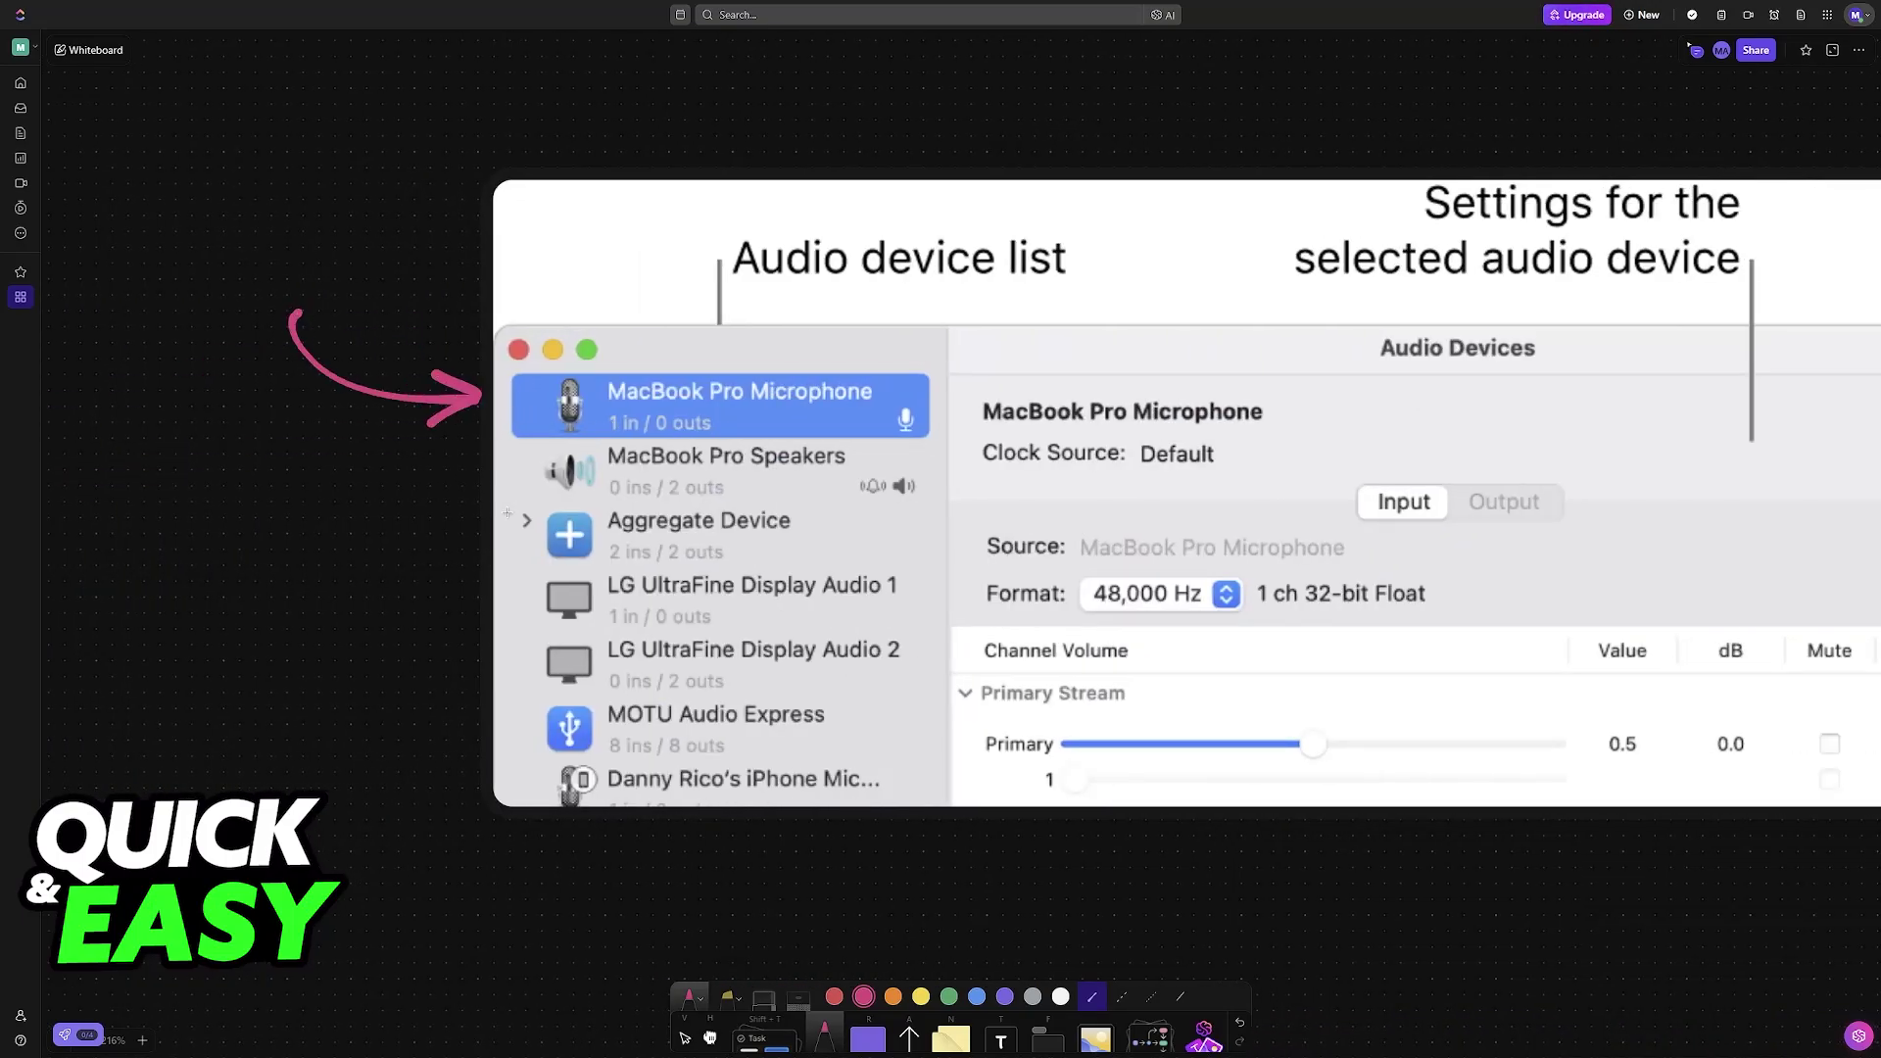
mouse_move(461, 493)
mouse_down()
mouse_move(500, 467)
mouse_move(289, 411)
mouse_up()
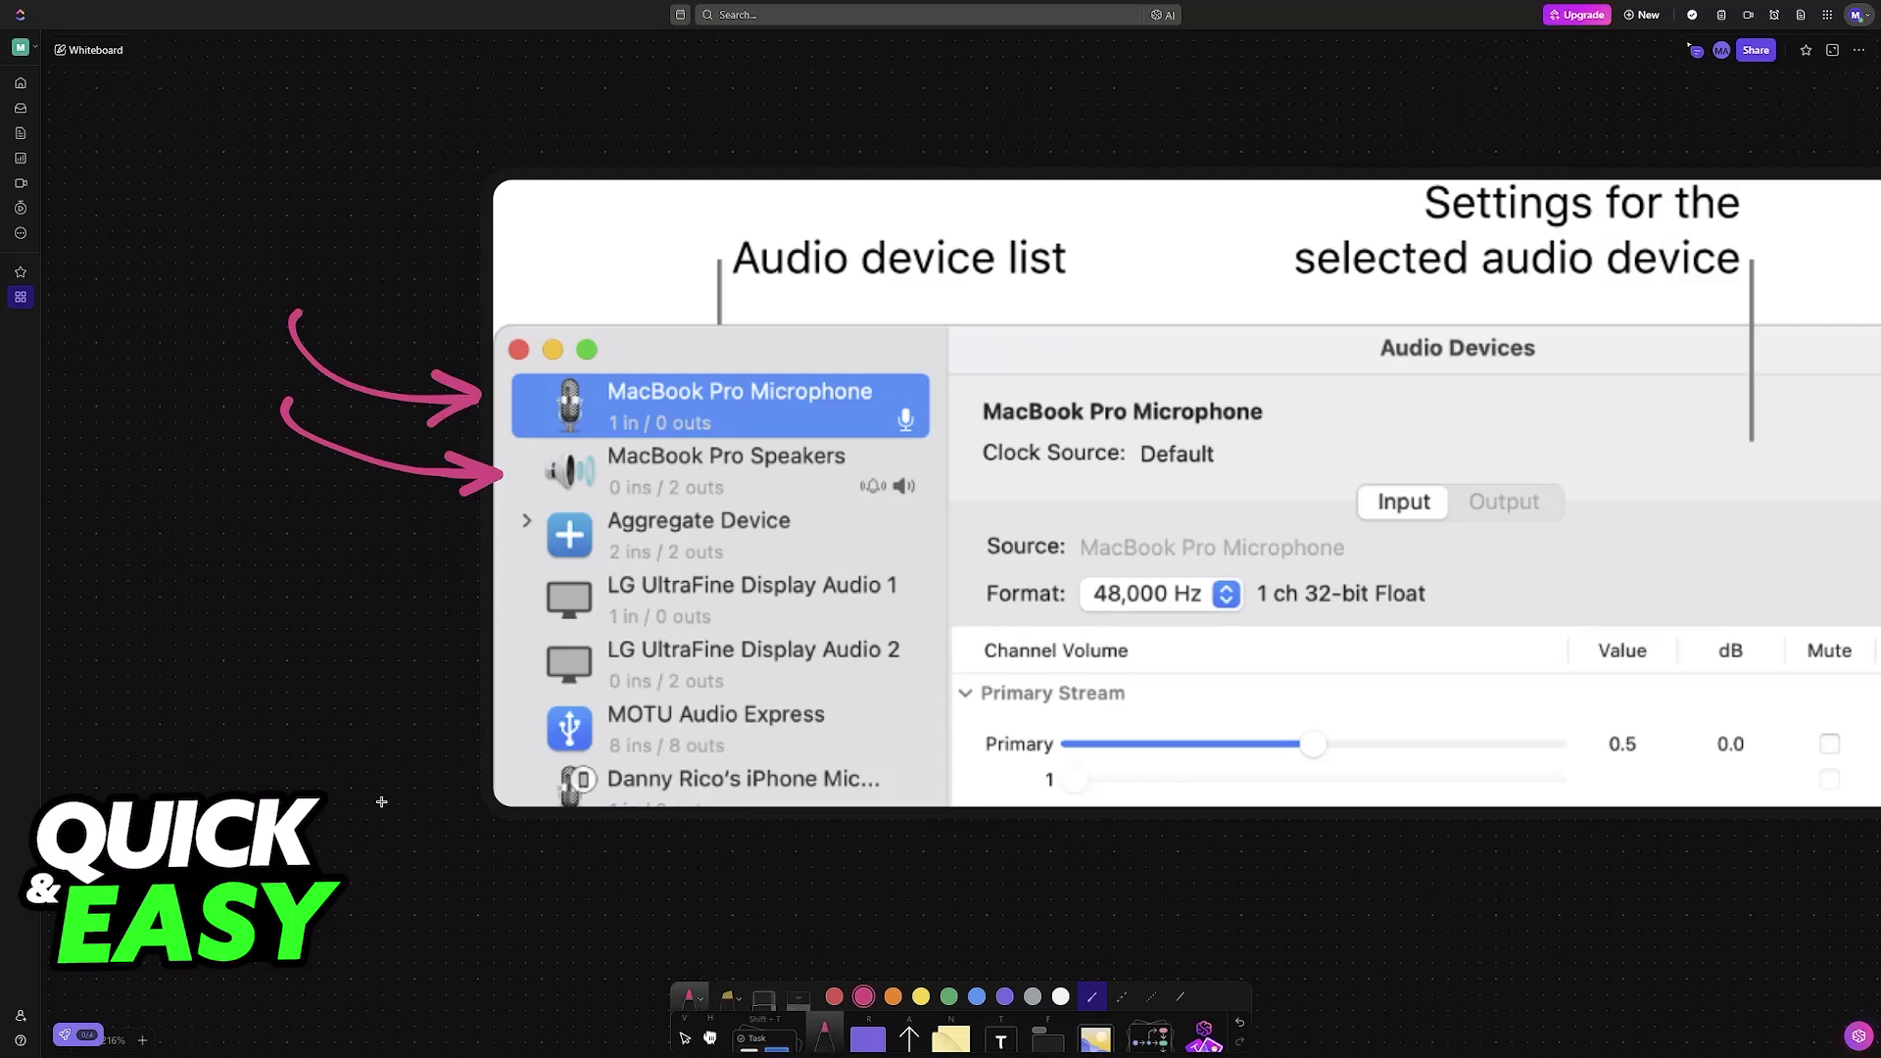
scroll(881, 516, right, 10)
scroll(881, 515, right, 10)
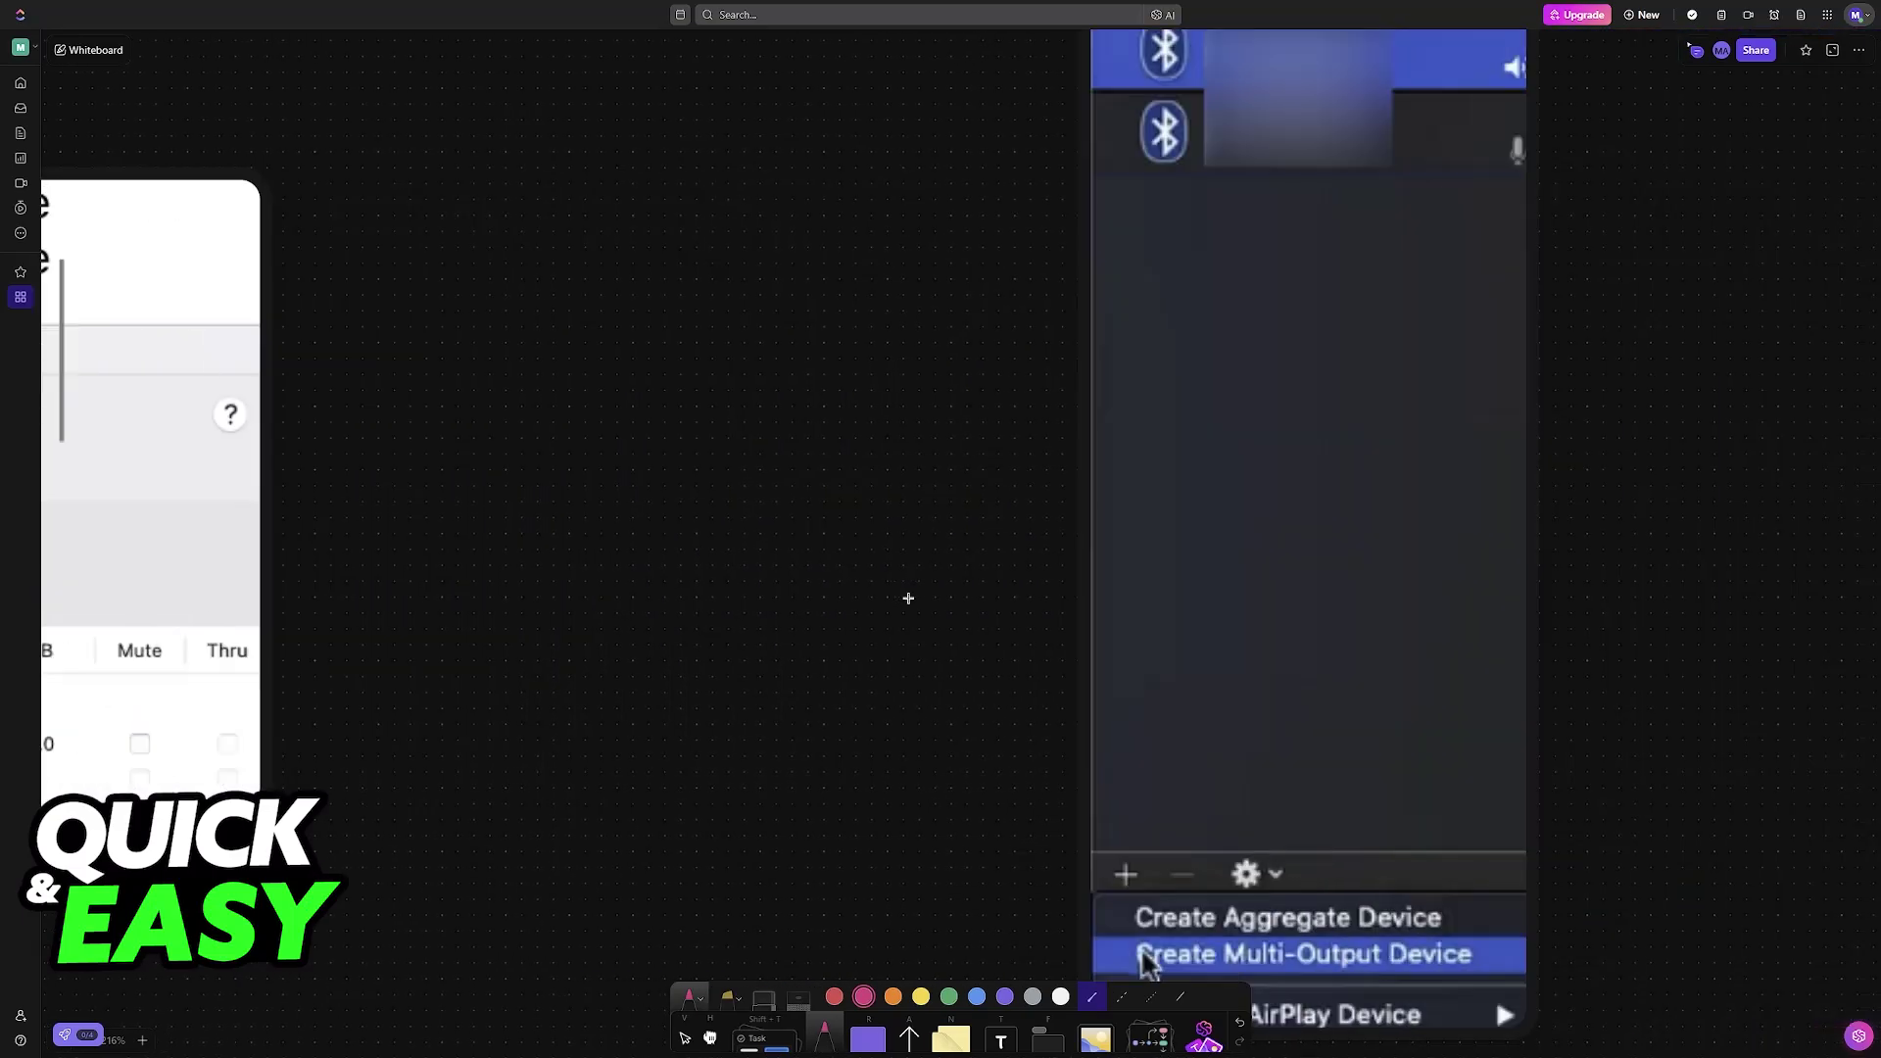
scroll(881, 515, right, 6)
scroll(881, 515, down, 2)
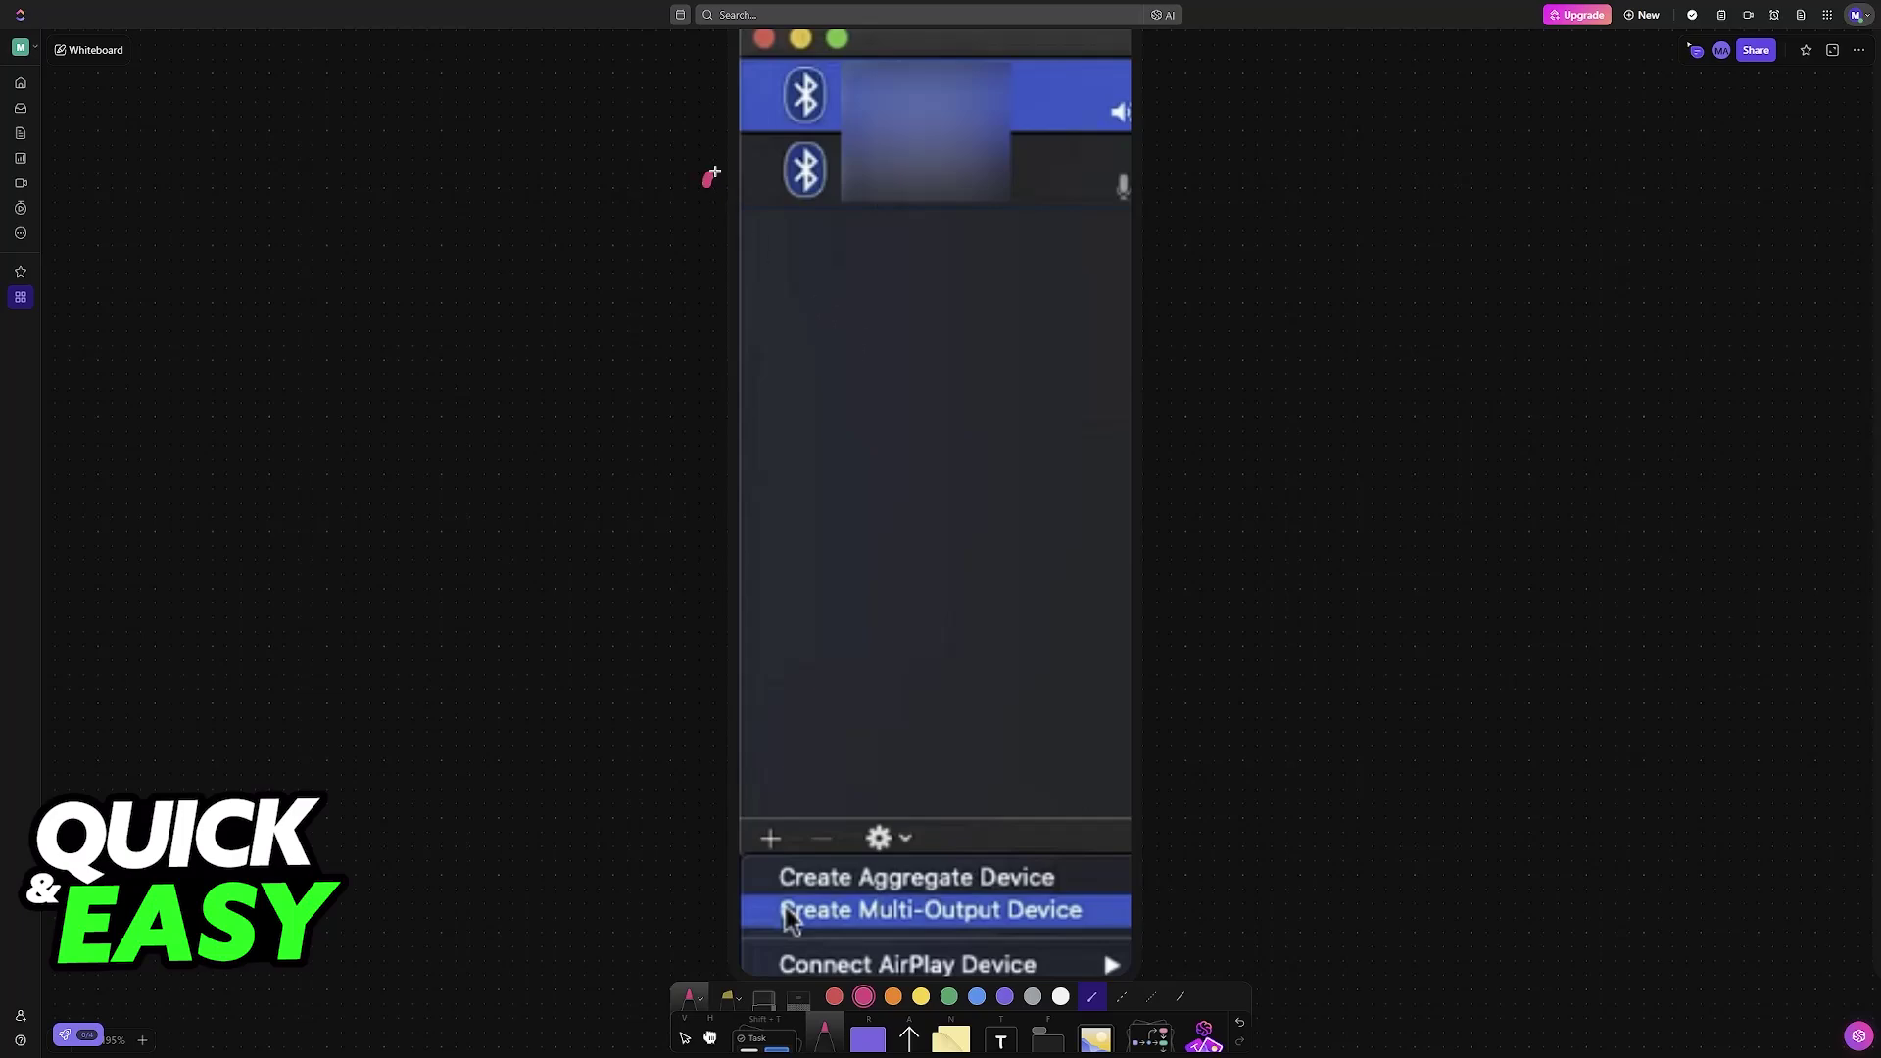
Draw pink arrows at both Bluetooth devices and at Create Multi-Output Device
drag(720, 168, 588, 144)
mouse_move(709, 115)
mouse_down()
mouse_move(724, 100)
mouse_move(559, 59)
mouse_up()
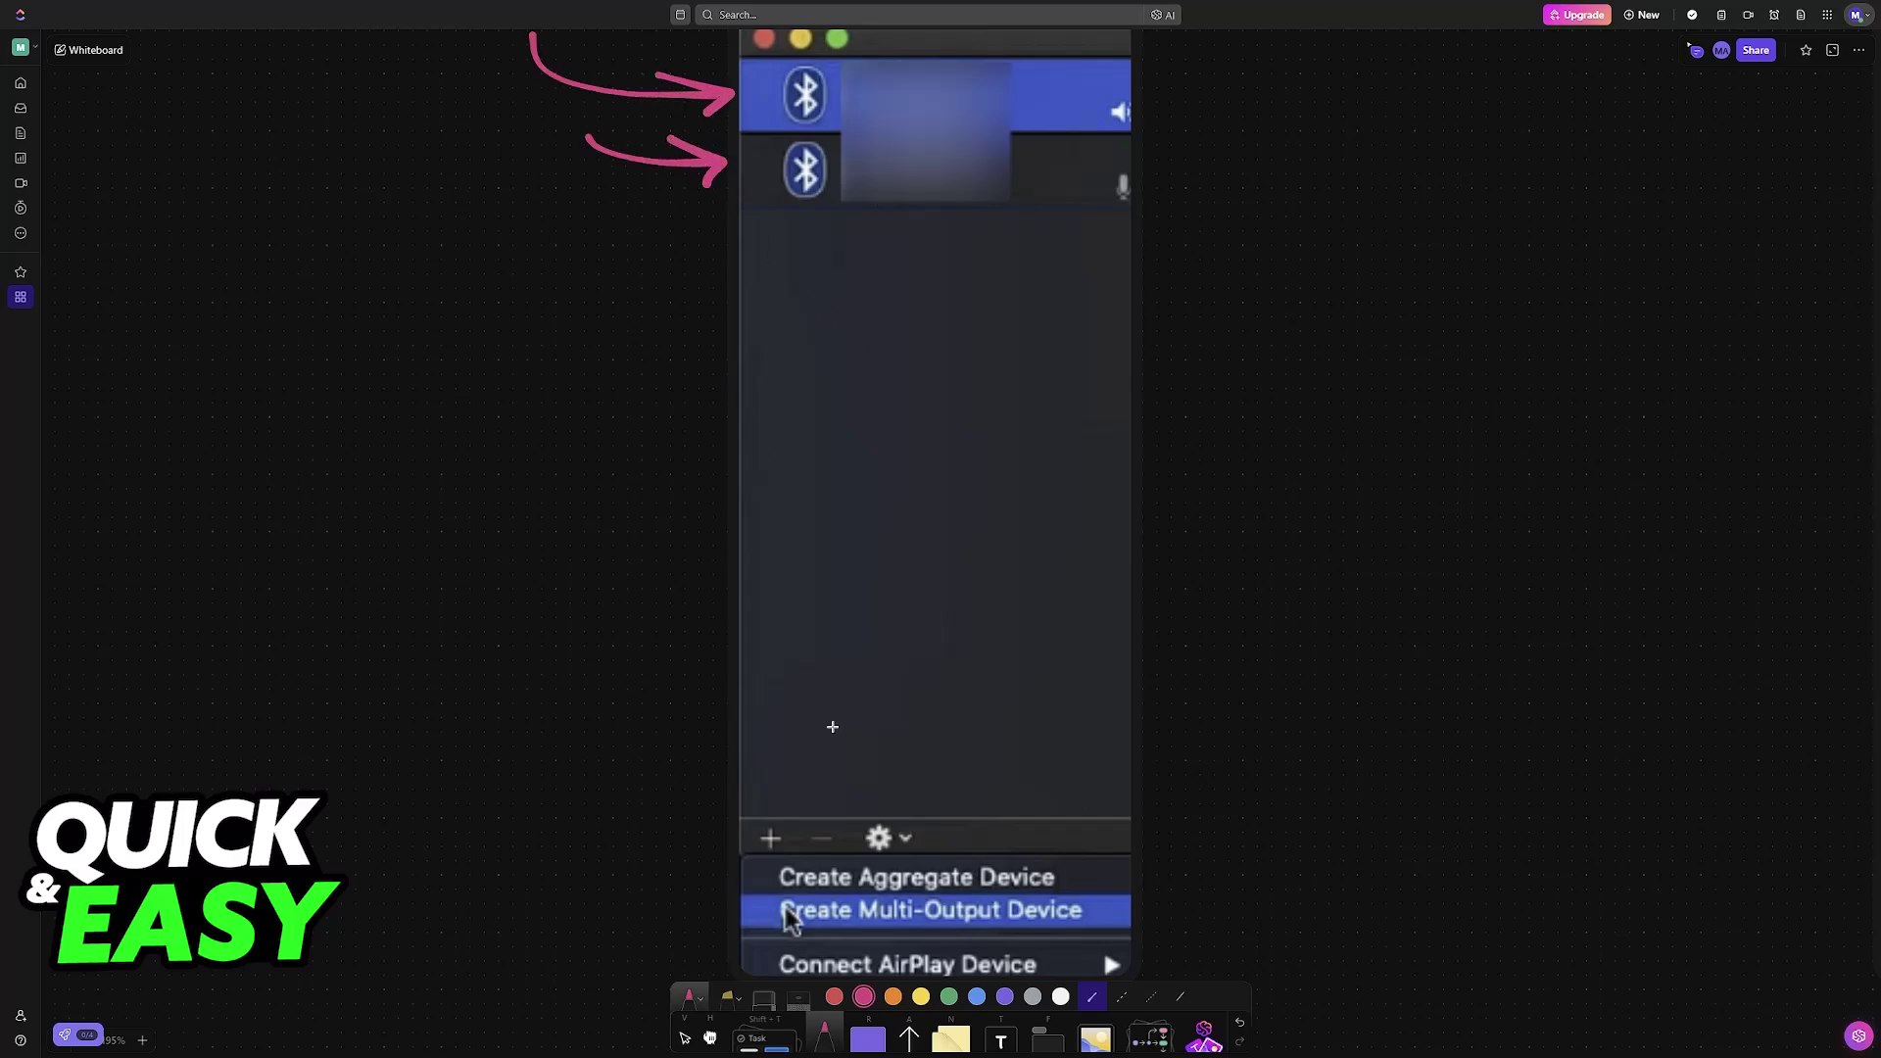
scroll(882, 588, down, 2)
drag(795, 742, 759, 714)
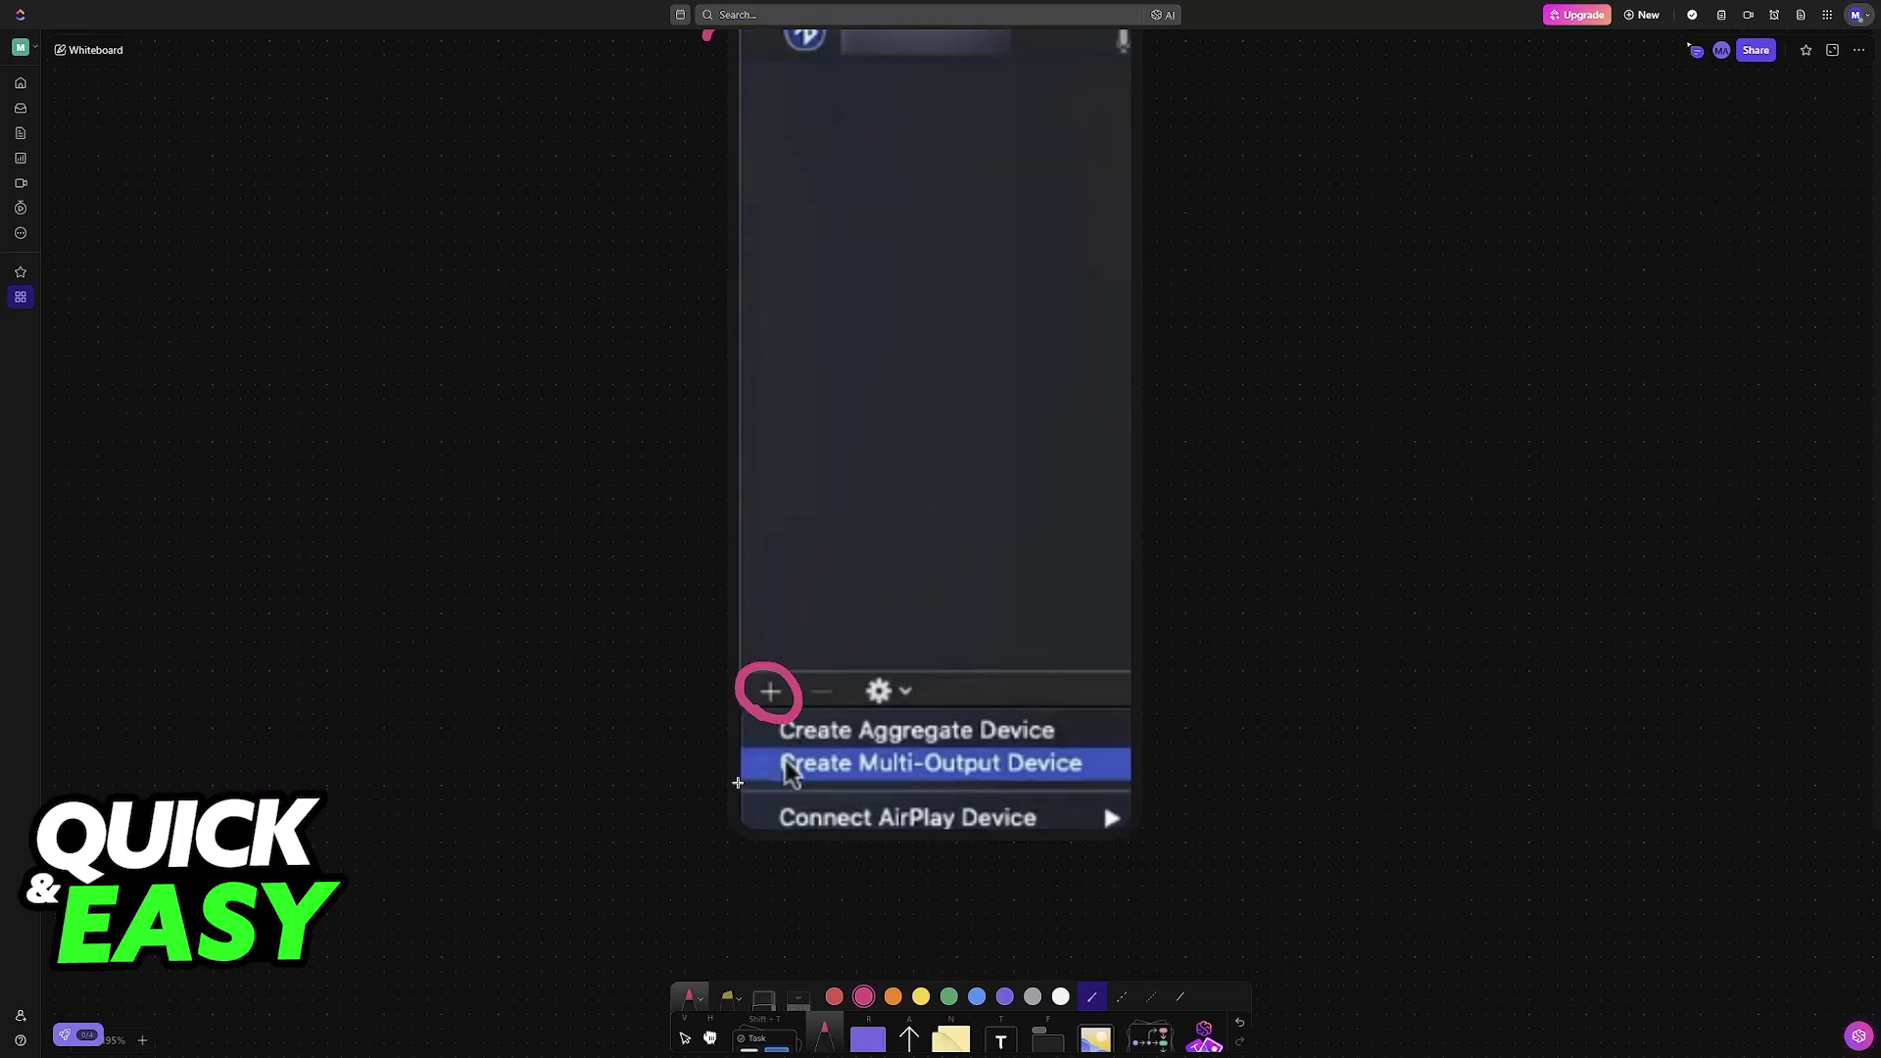
drag(763, 780, 536, 610)
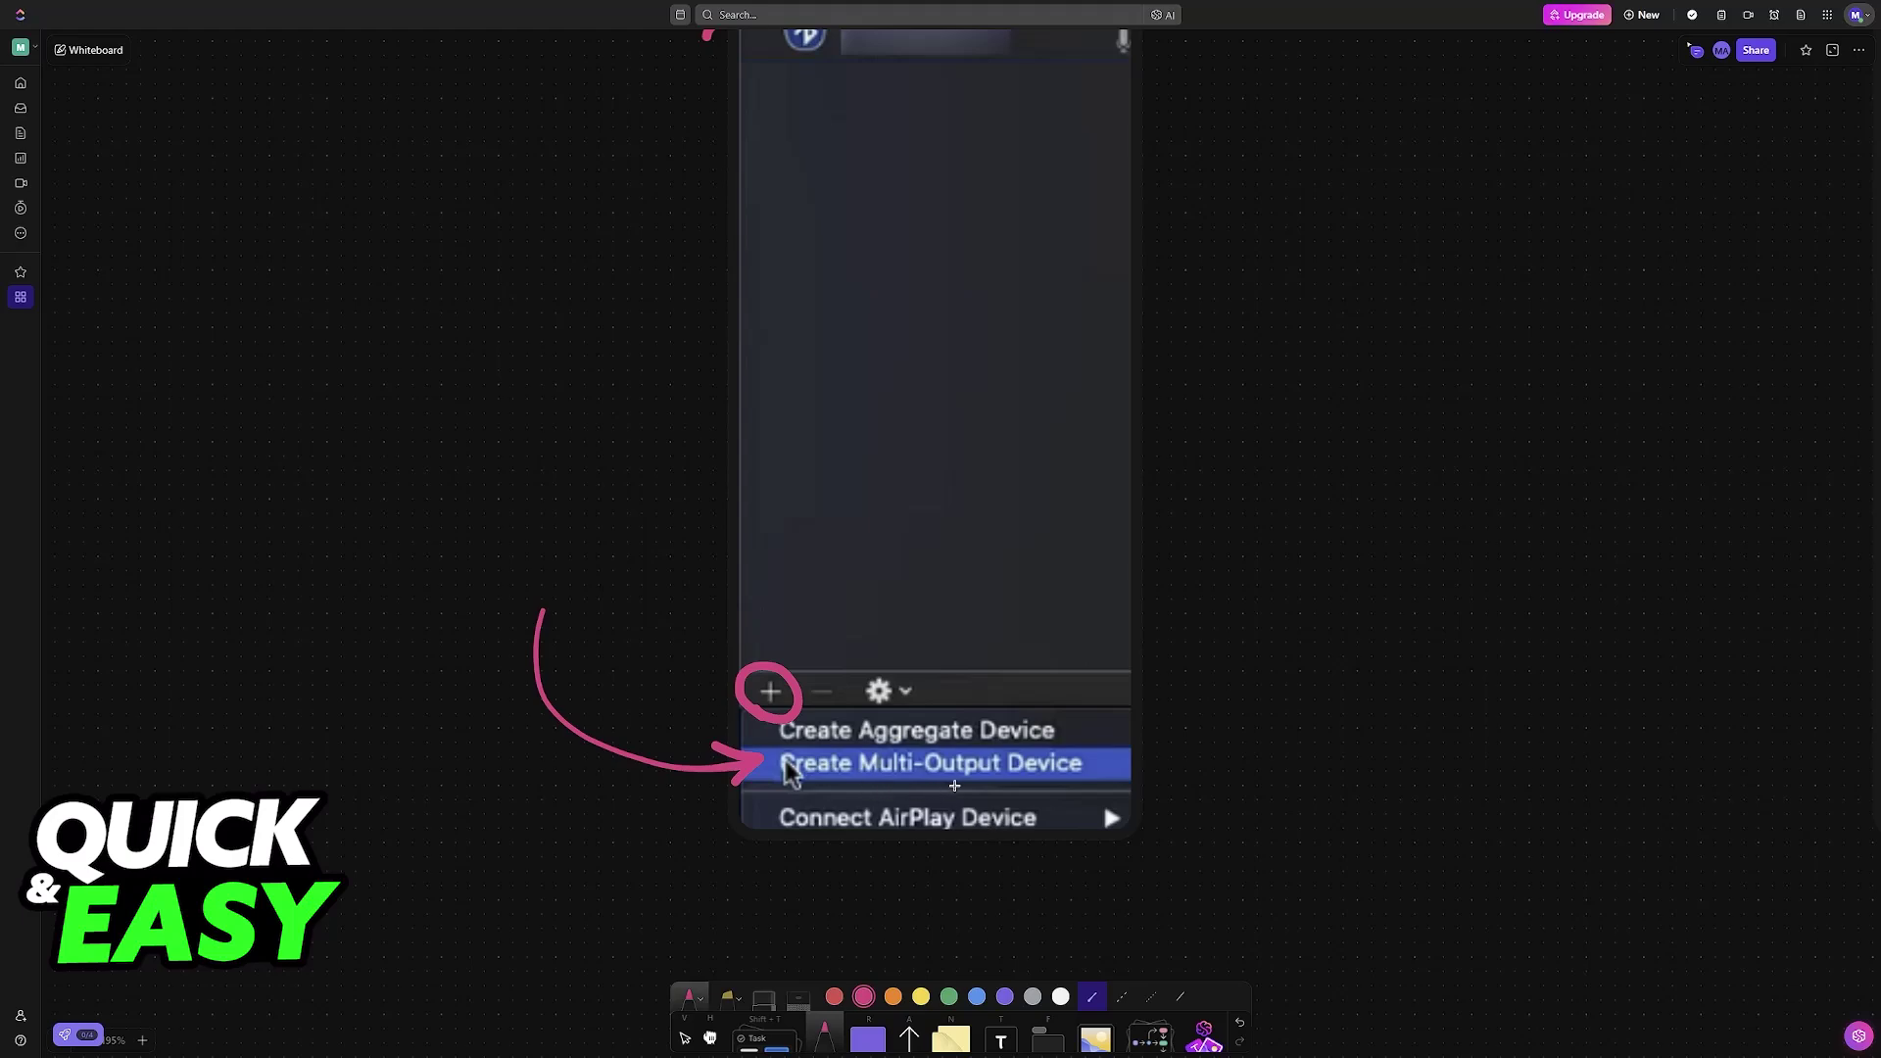
scroll(952, 766, up, 4)
scroll(951, 766, down, 1)
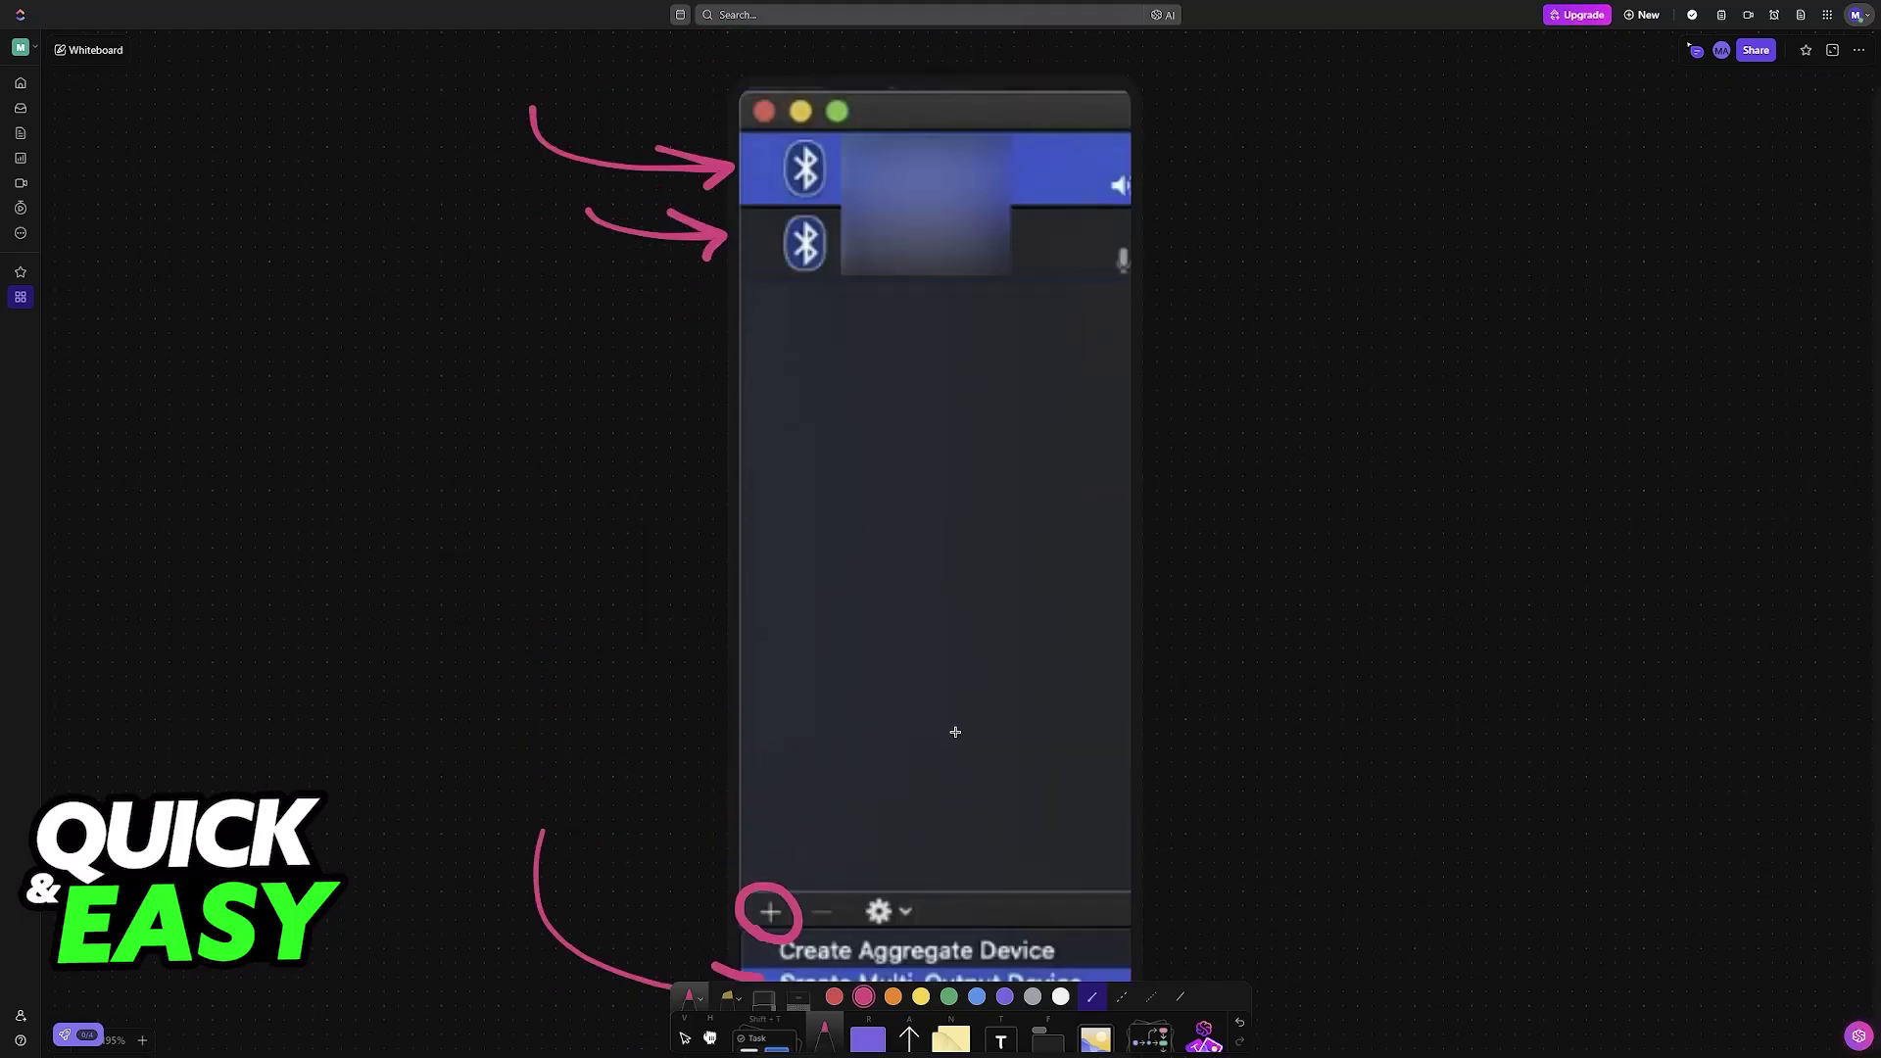
scroll(956, 720, down, 2)
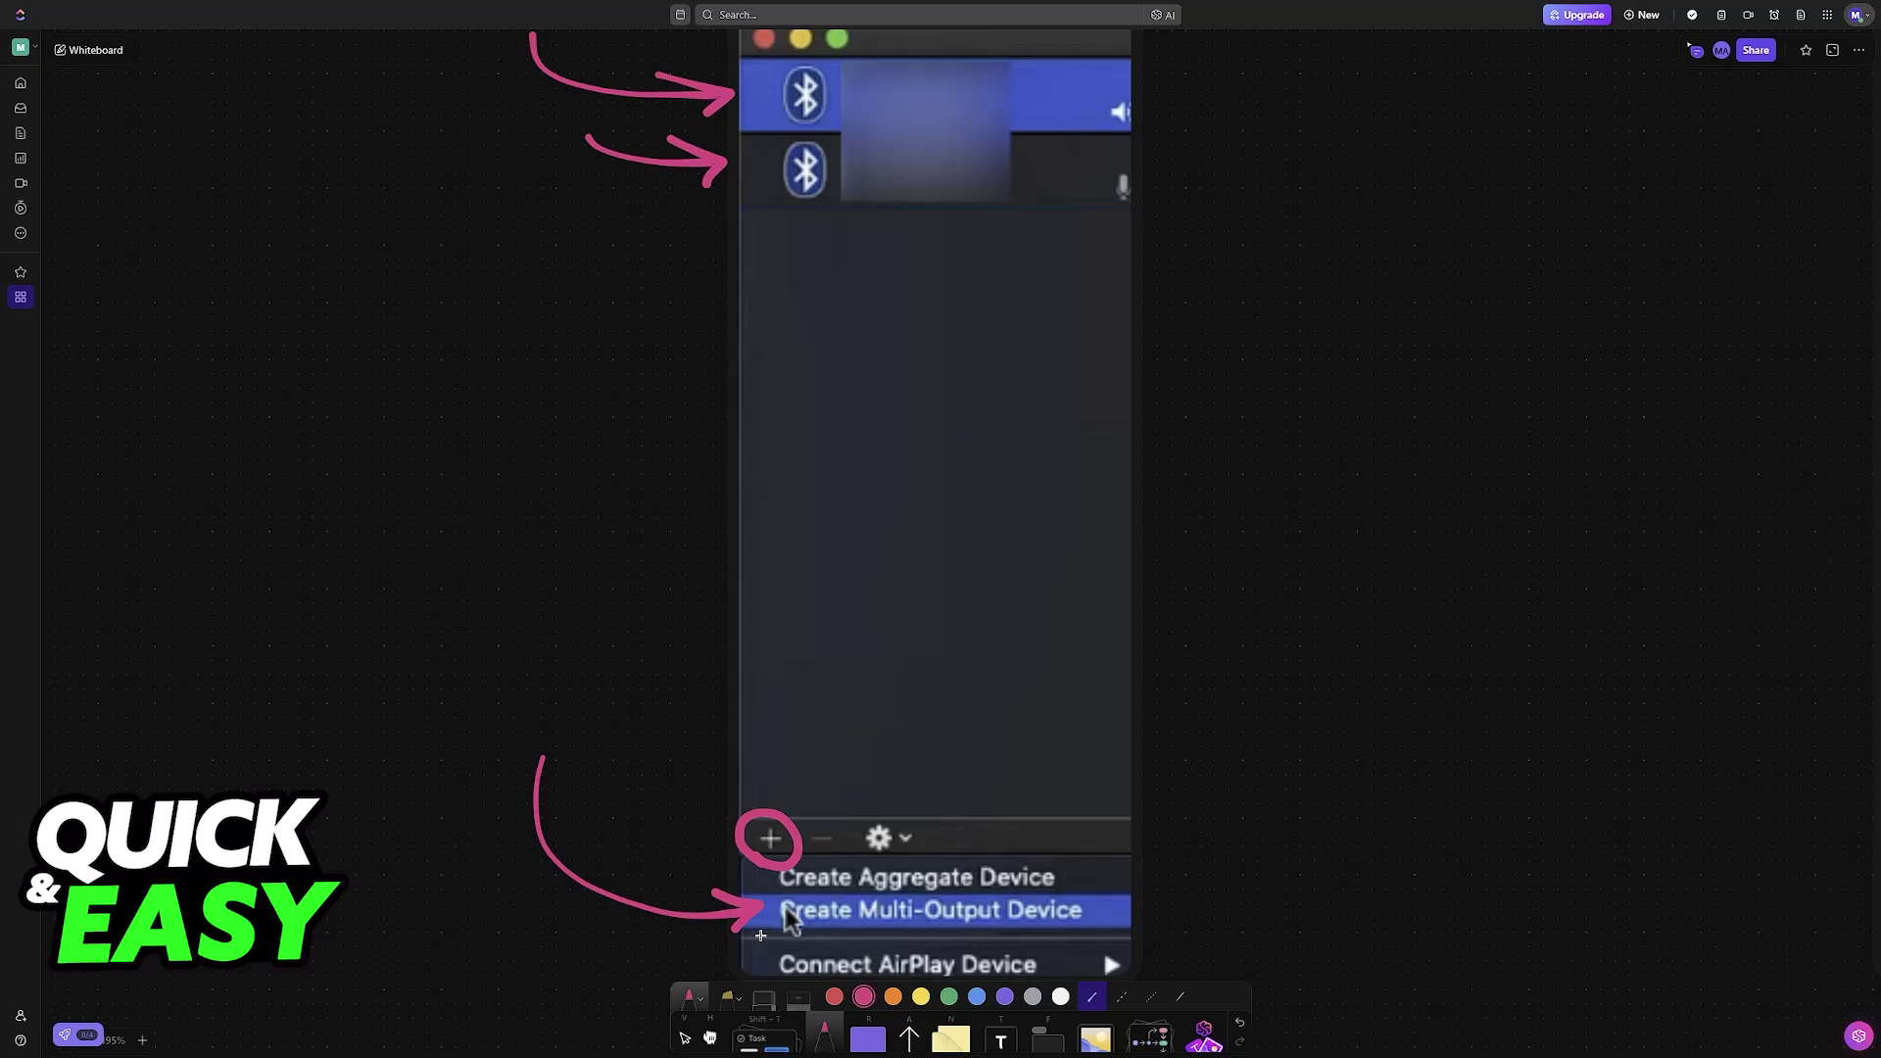
mouse_move(759, 937)
mouse_down()
mouse_move(730, 915)
mouse_move(1037, 900)
mouse_up()
scroll(1163, 673, right, 8)
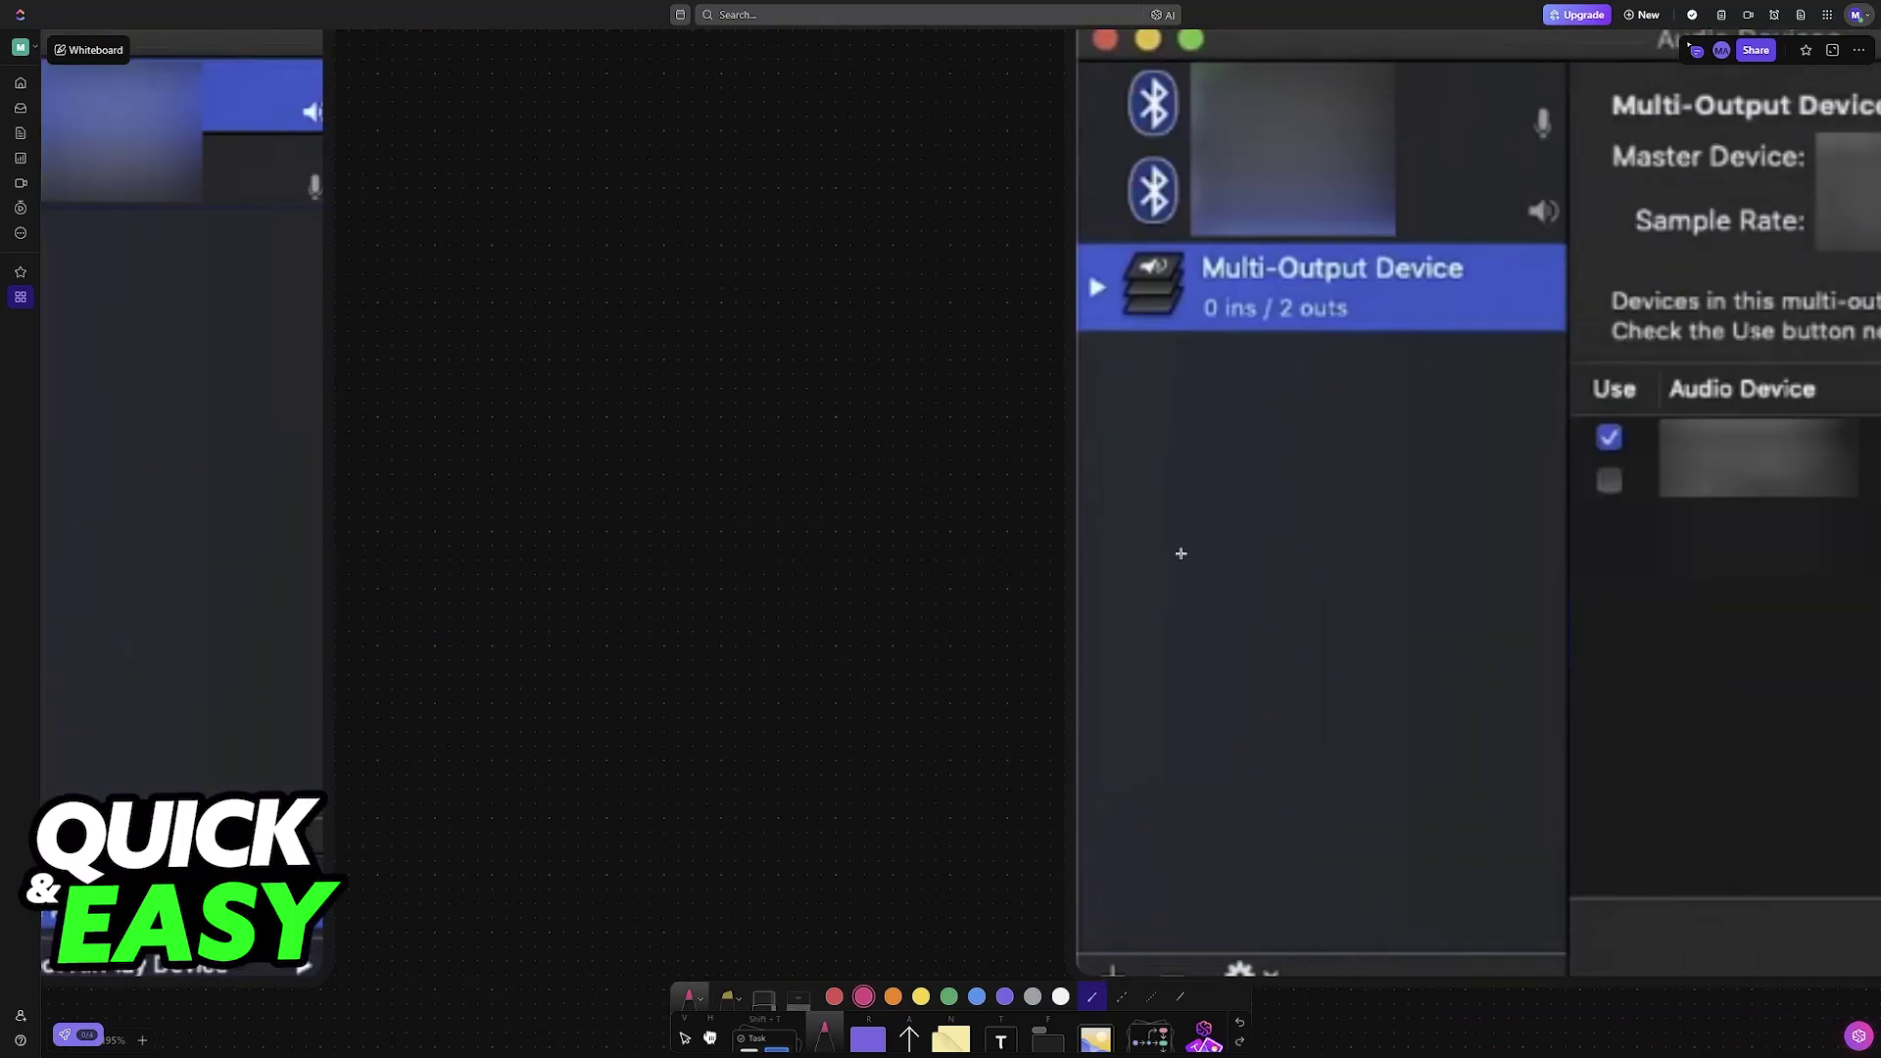
scroll(966, 395, right, 5)
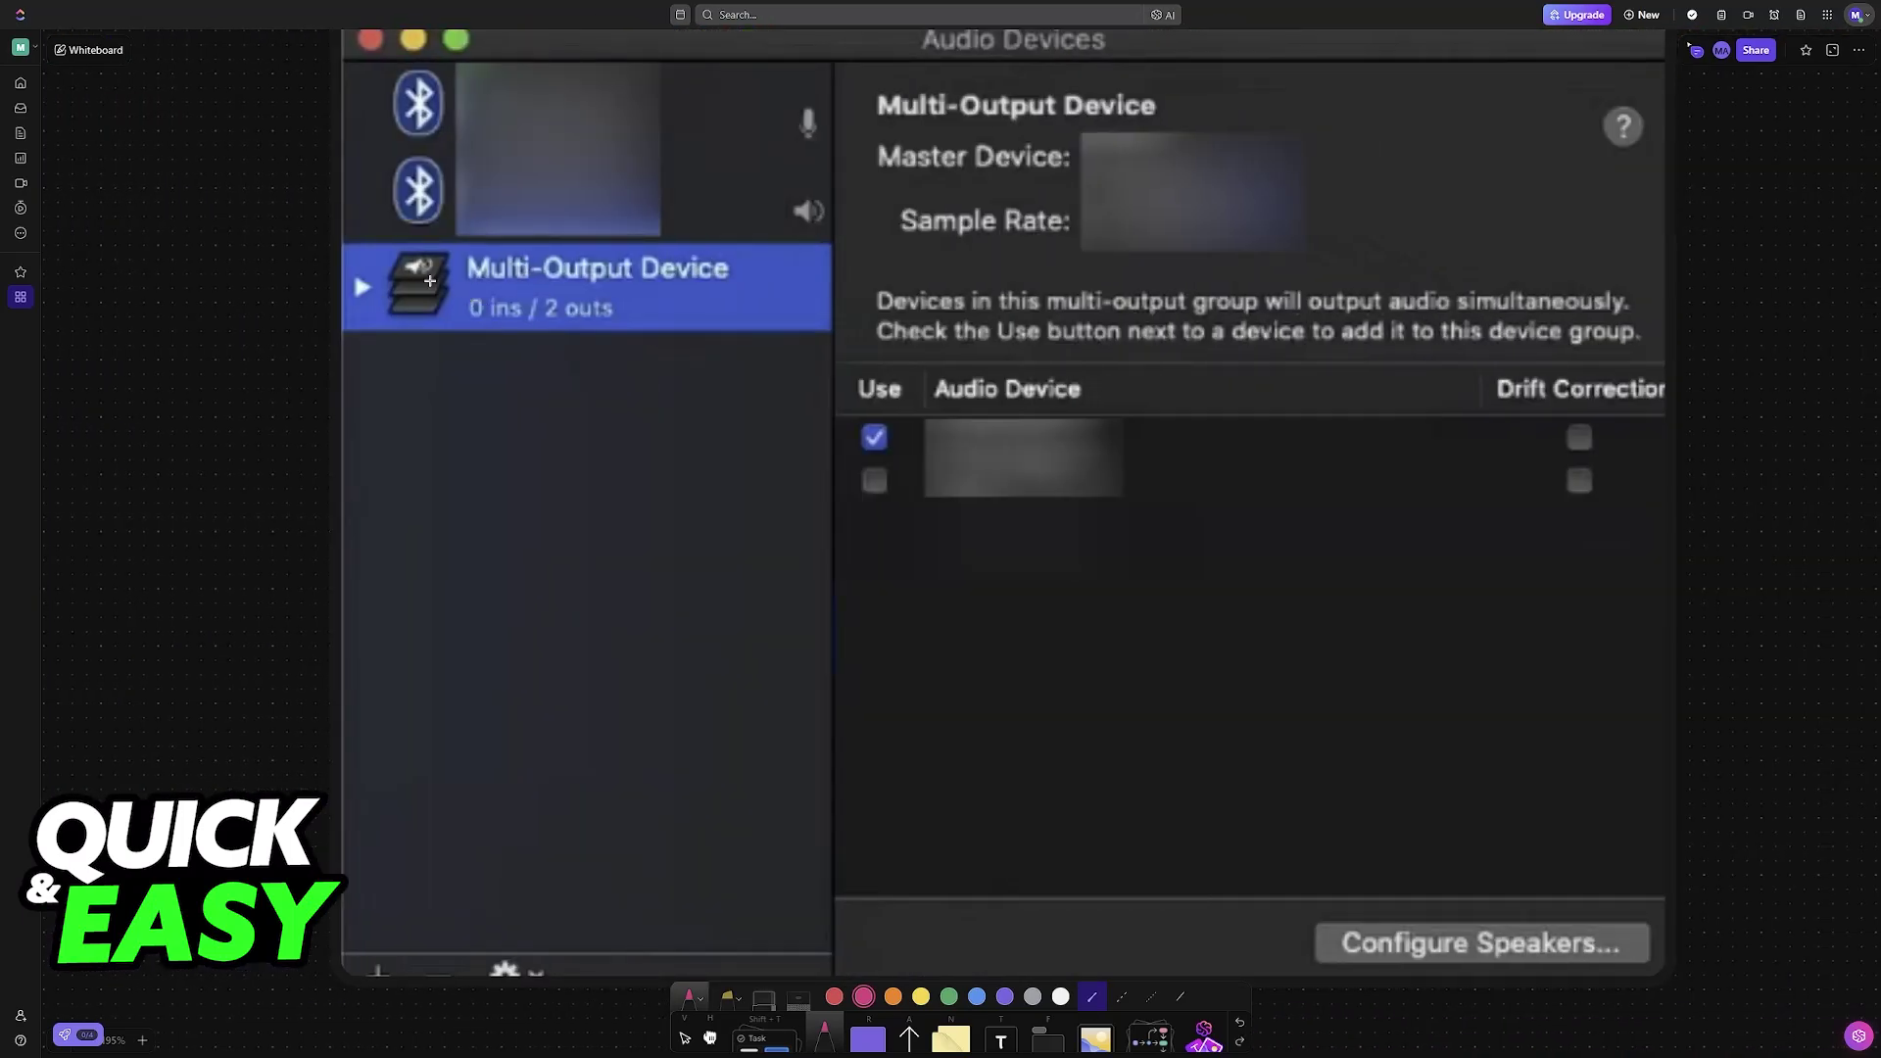
Draw arrows at both Use checkboxes and box them together
drag(823, 429, 694, 394)
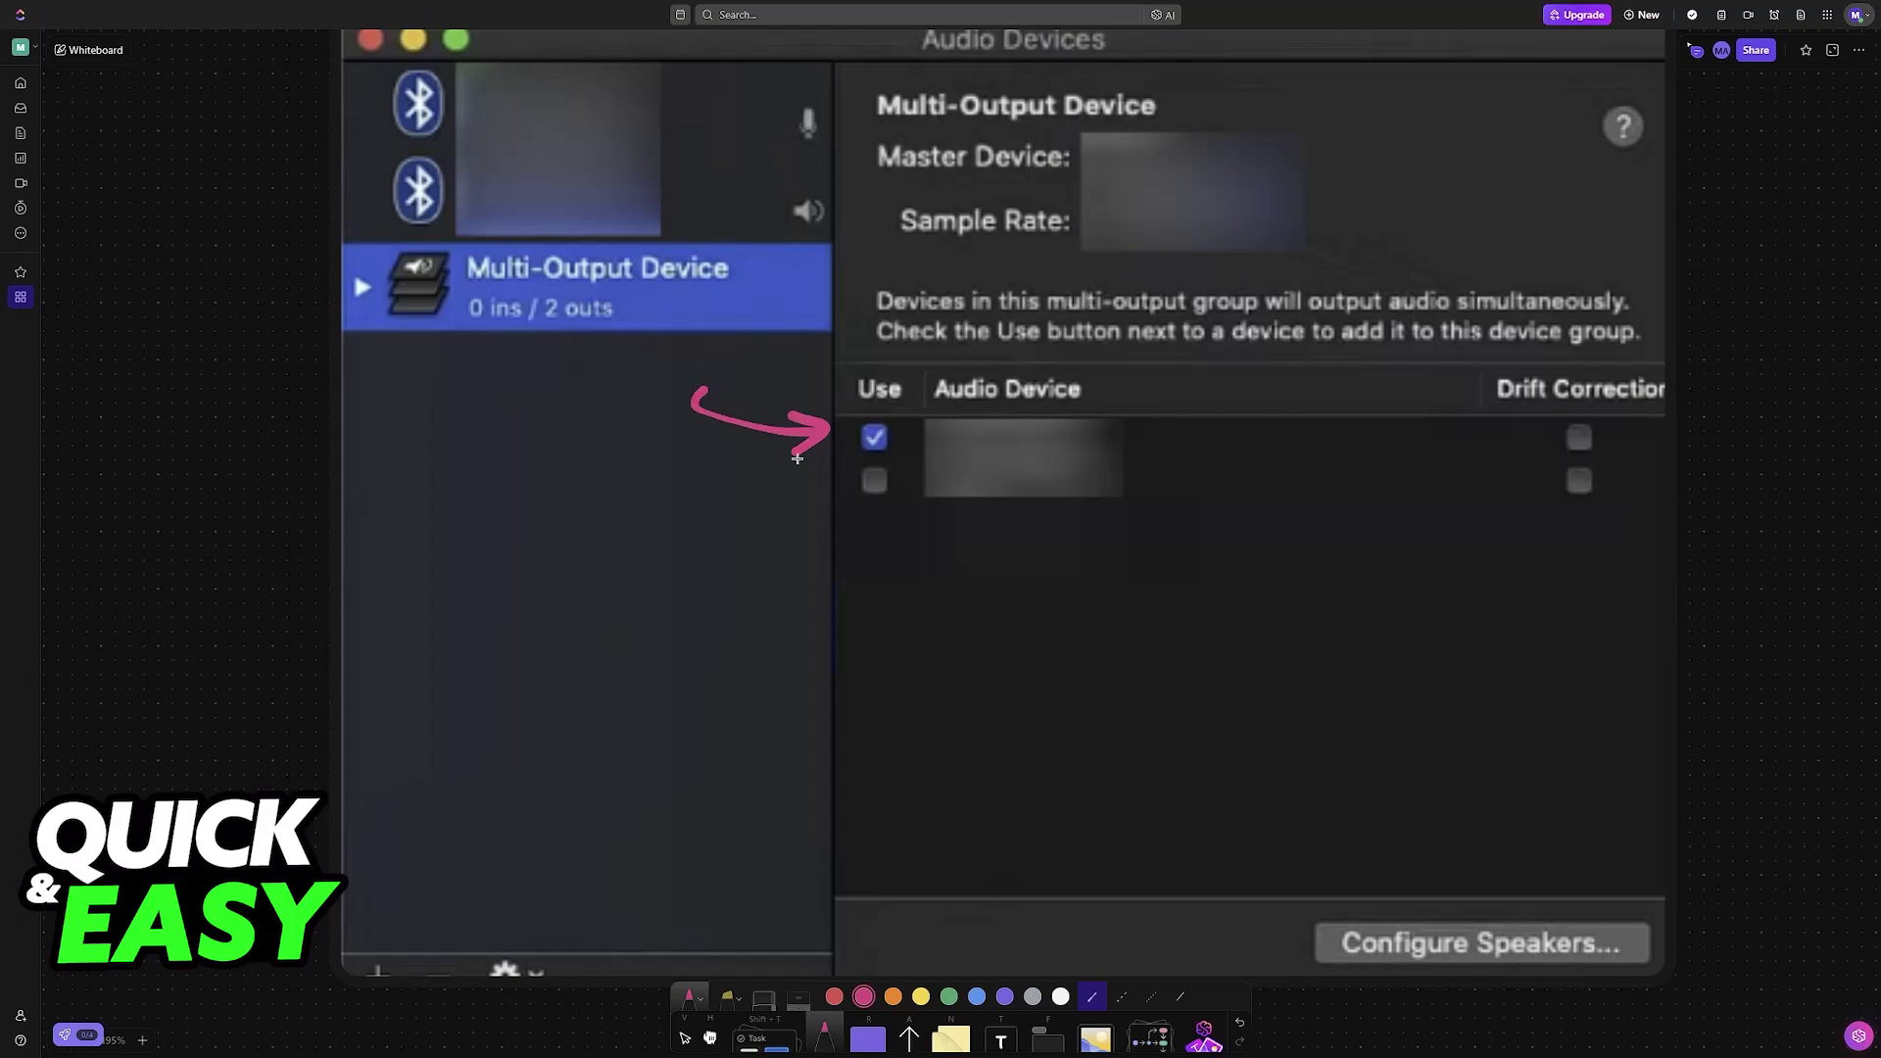
drag(816, 485, 648, 386)
mouse_move(860, 454)
mouse_down()
mouse_move(900, 415)
mouse_move(877, 468)
mouse_move(860, 452)
mouse_move(896, 467)
mouse_move(860, 493)
mouse_up()
drag(861, 419, 894, 452)
Arrow and bracket the Multi-Output Device row, then sketch a speaker with sound waves
mouse_move(431, 401)
mouse_down()
mouse_move(457, 365)
mouse_move(483, 394)
mouse_up()
drag(456, 368, 501, 528)
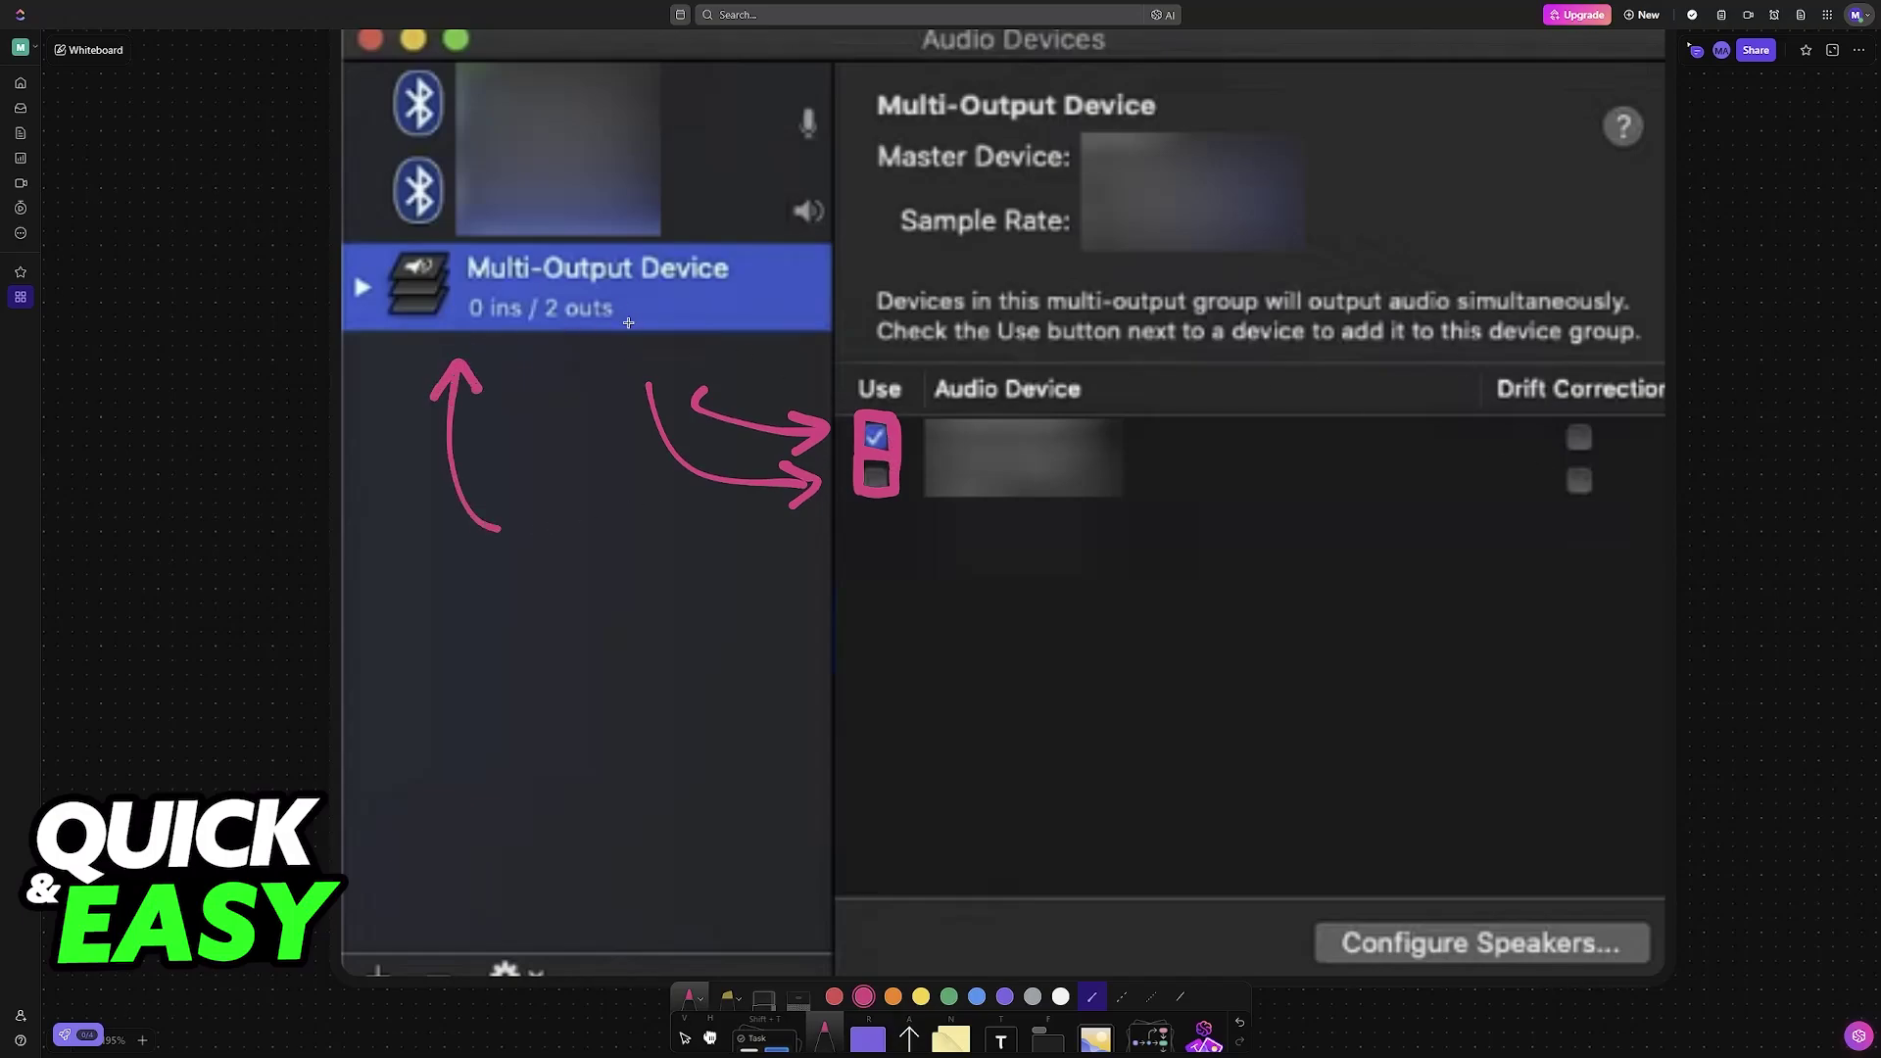
drag(405, 334, 380, 247)
mouse_move(776, 338)
mouse_down()
mouse_move(791, 331)
mouse_move(770, 245)
mouse_up()
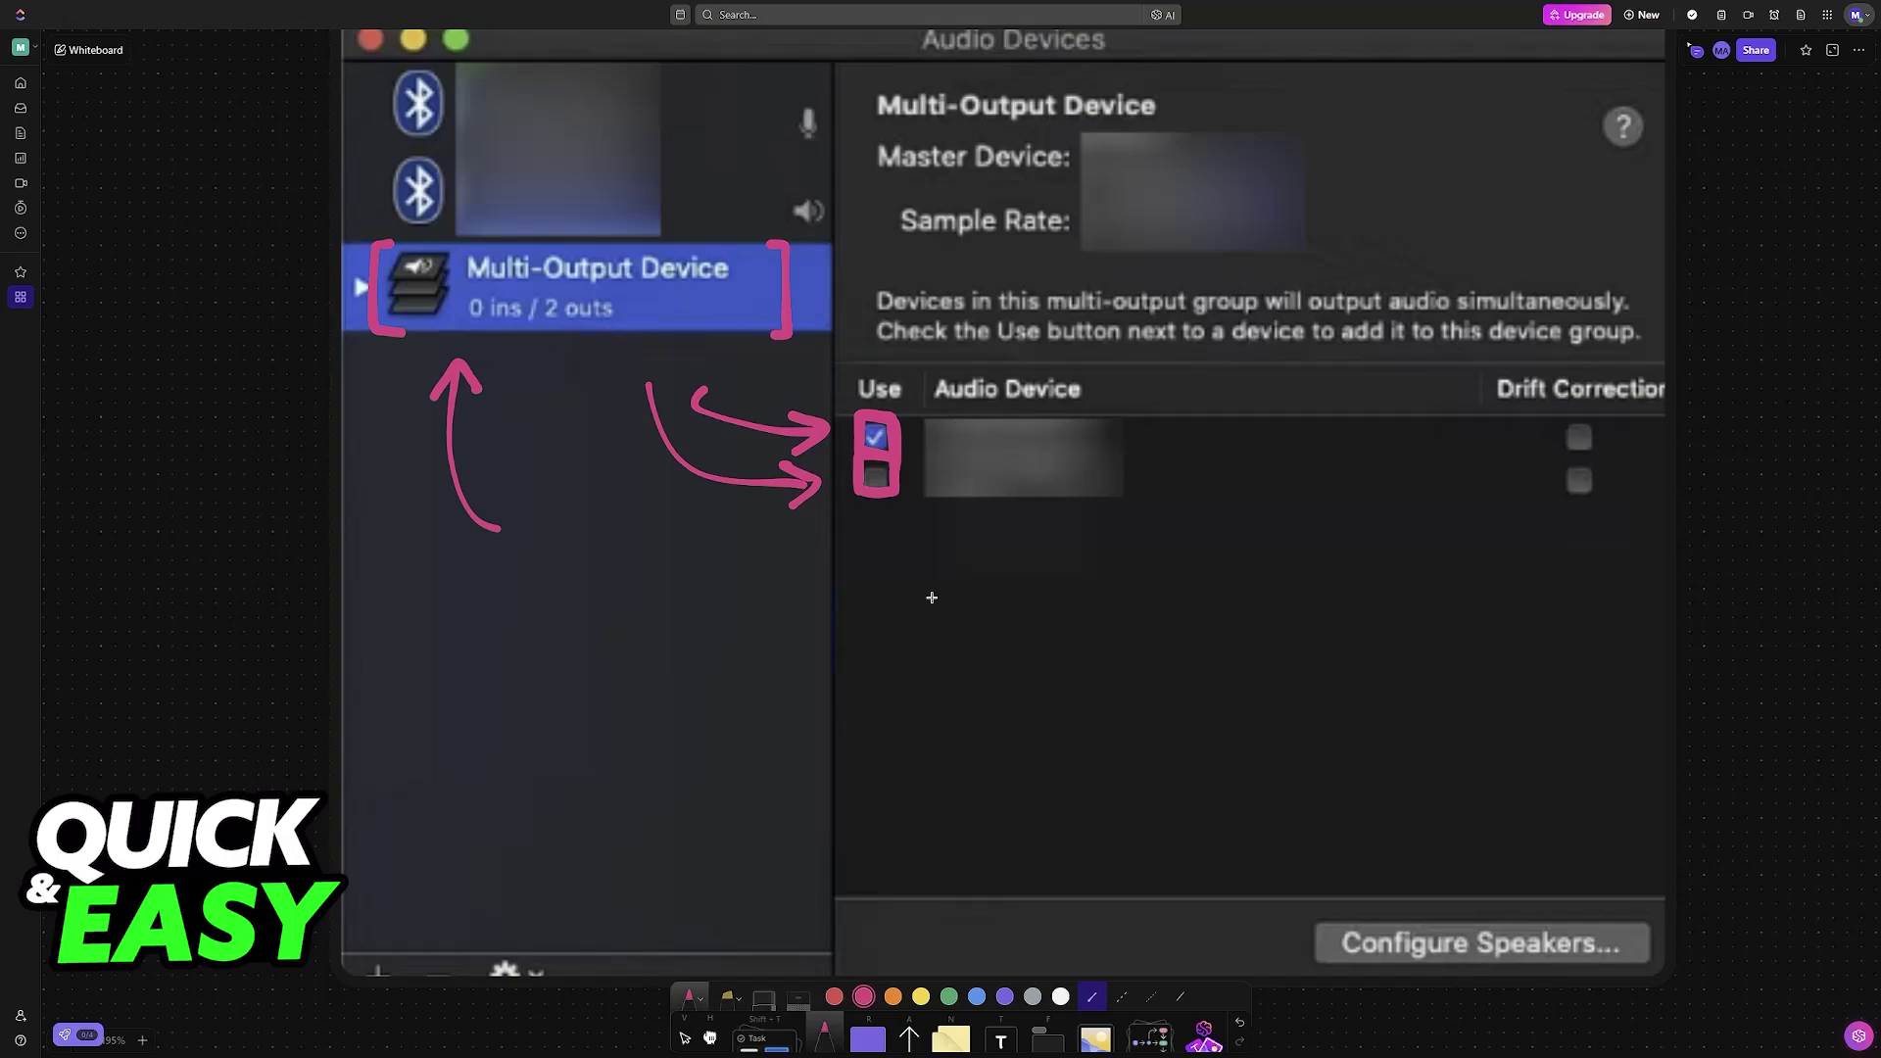
mouse_move(873, 538)
mouse_down()
mouse_move(849, 538)
mouse_move(869, 519)
mouse_move(893, 562)
mouse_move(865, 533)
mouse_move(915, 556)
mouse_up()
mouse_move(926, 502)
mouse_down()
mouse_move(932, 569)
mouse_move(945, 502)
mouse_up()
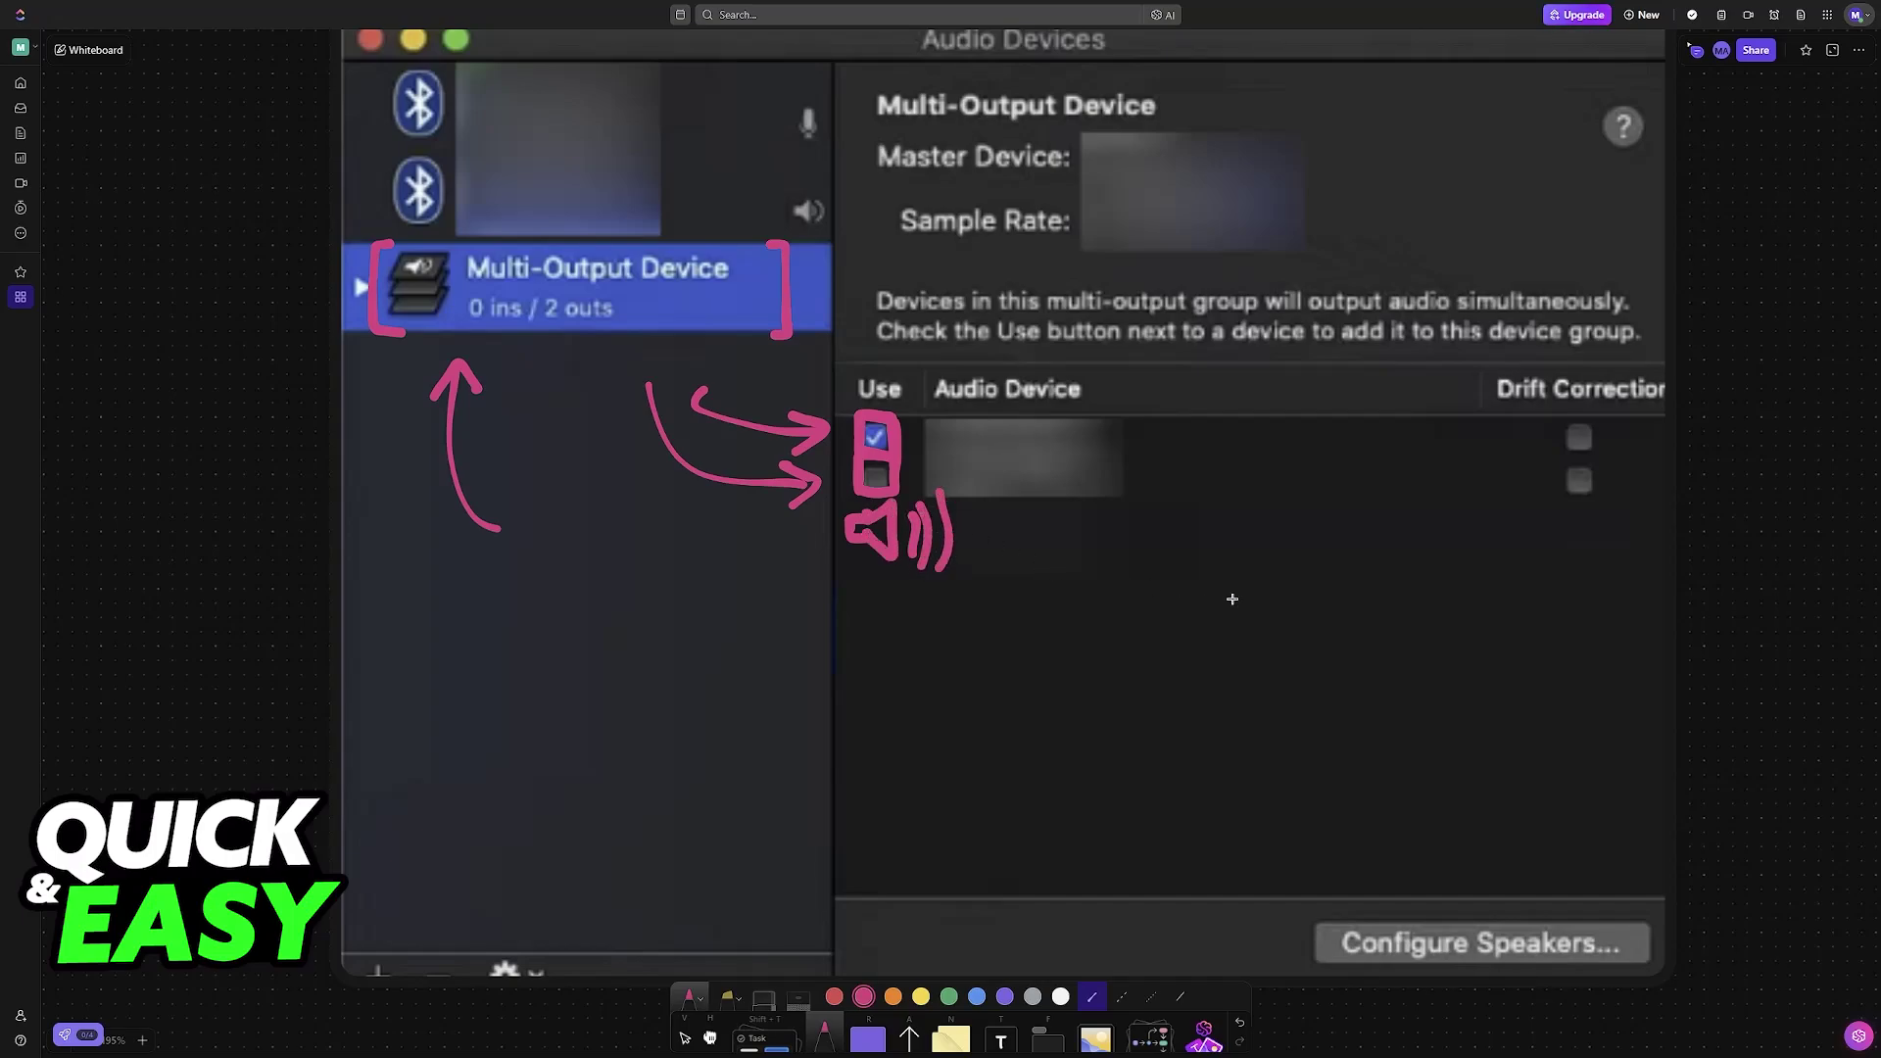